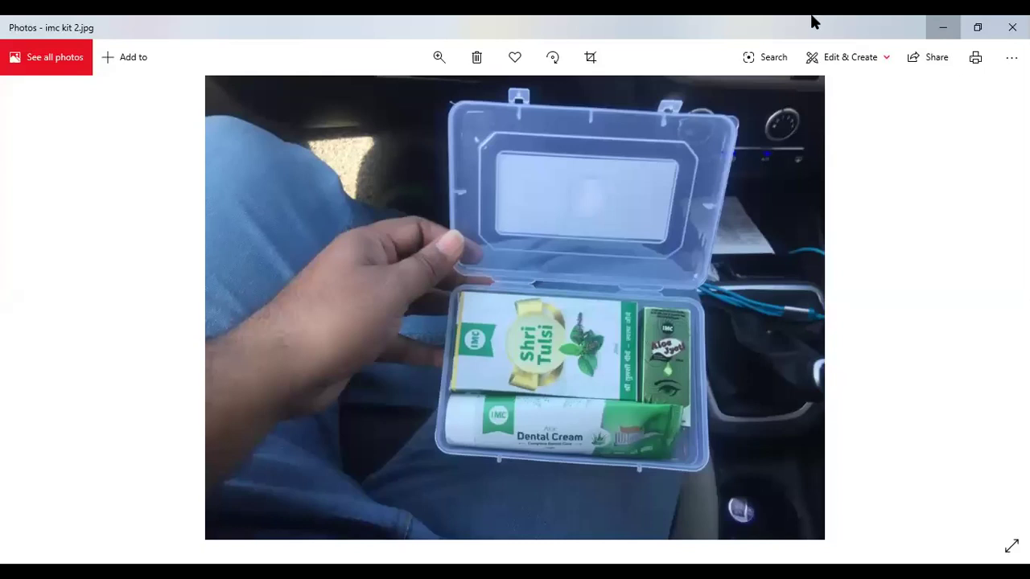
Step: Switch to the BV CALCULATION workbook in Excel and highlight the Shri Tulsi kit's MRP, DP and BV table for review
double_click(579, 32)
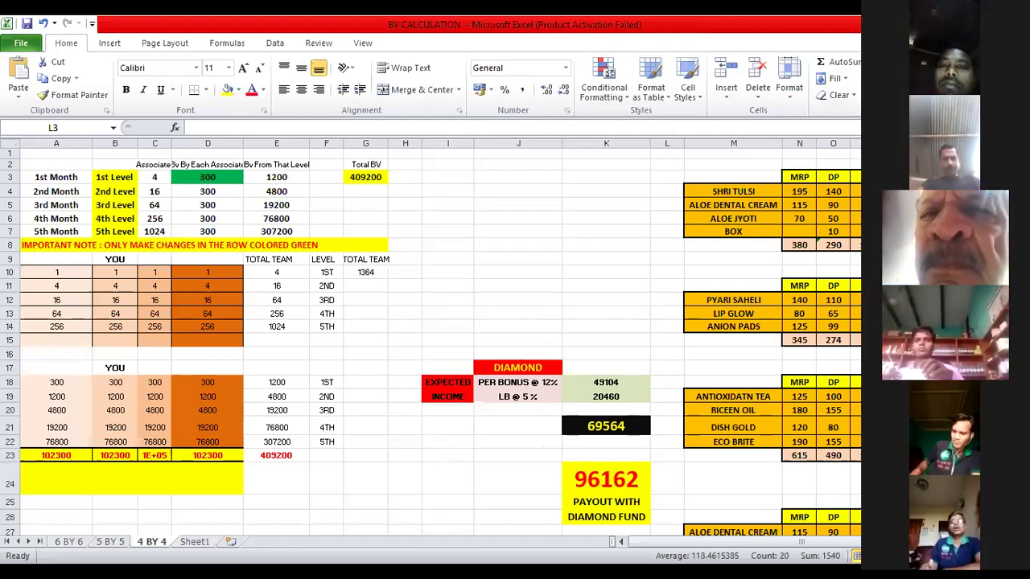
left_click_drag(666, 177, 844, 259)
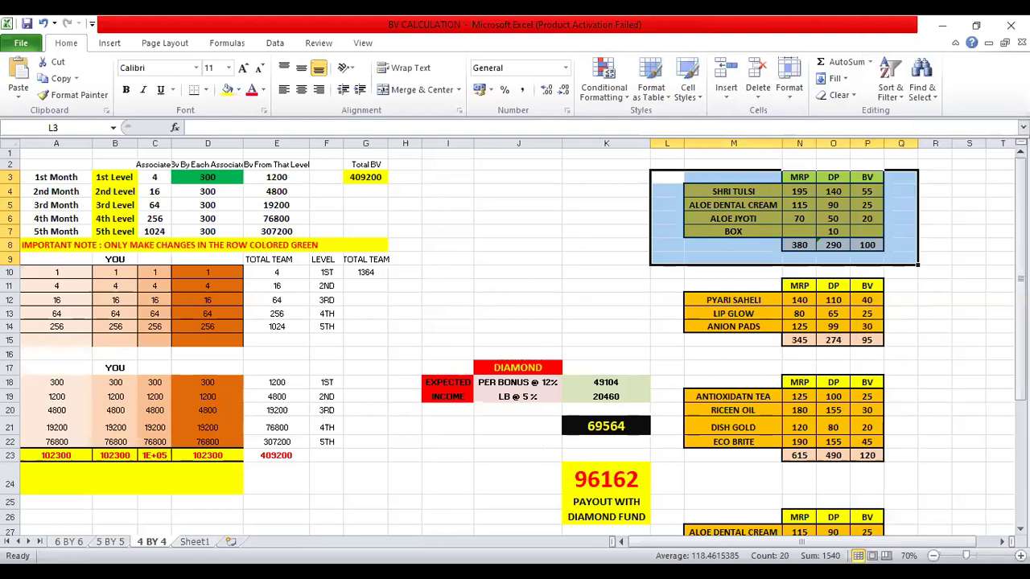
left_click(604, 206)
left_click_drag(626, 163, 929, 272)
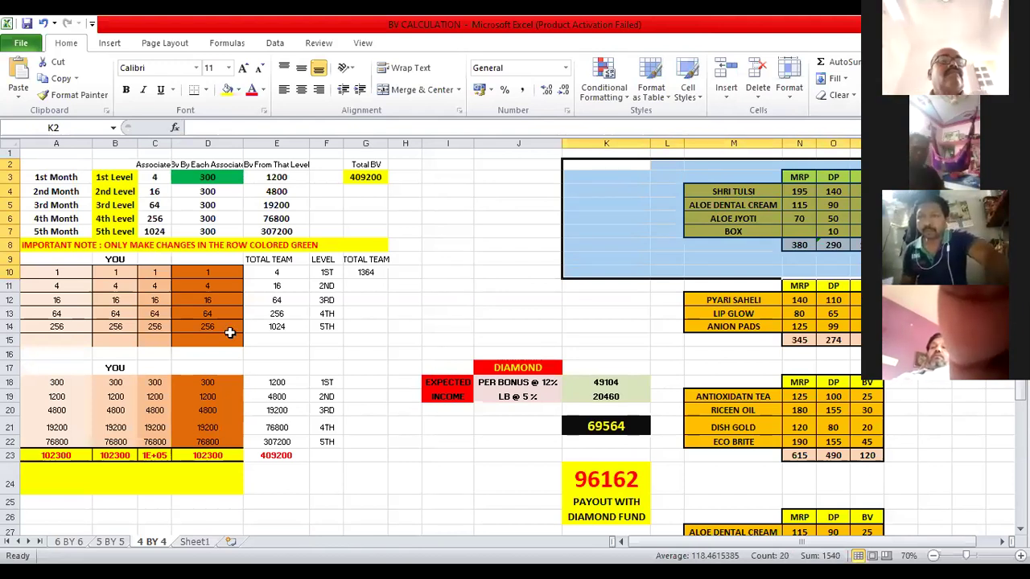
left_click(616, 311)
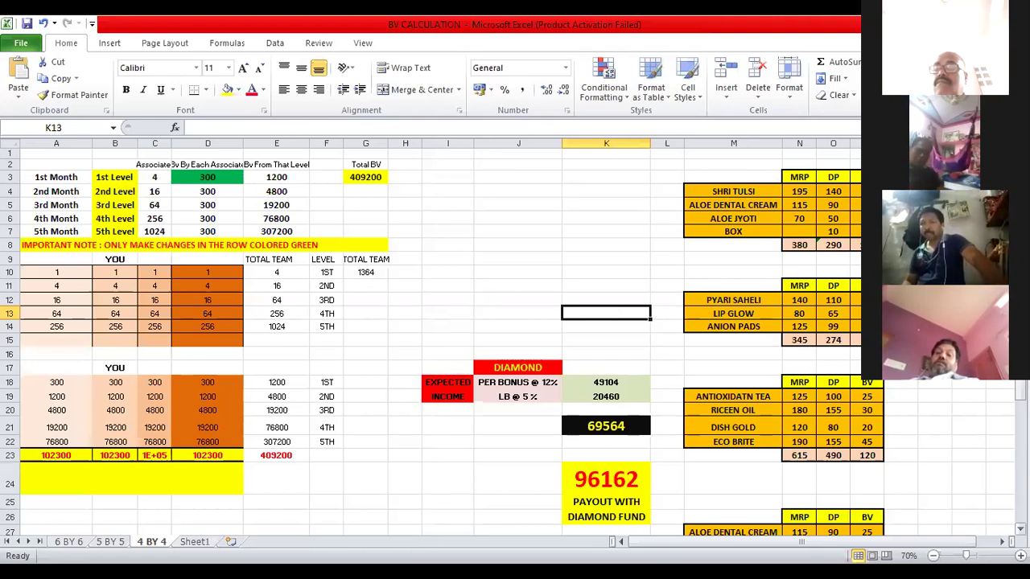
Step: Highlight the Pyari Saheli kit table and the antioxidant tea kit table in turn to review their prices and BV
scroll(772, 306, "down", 1)
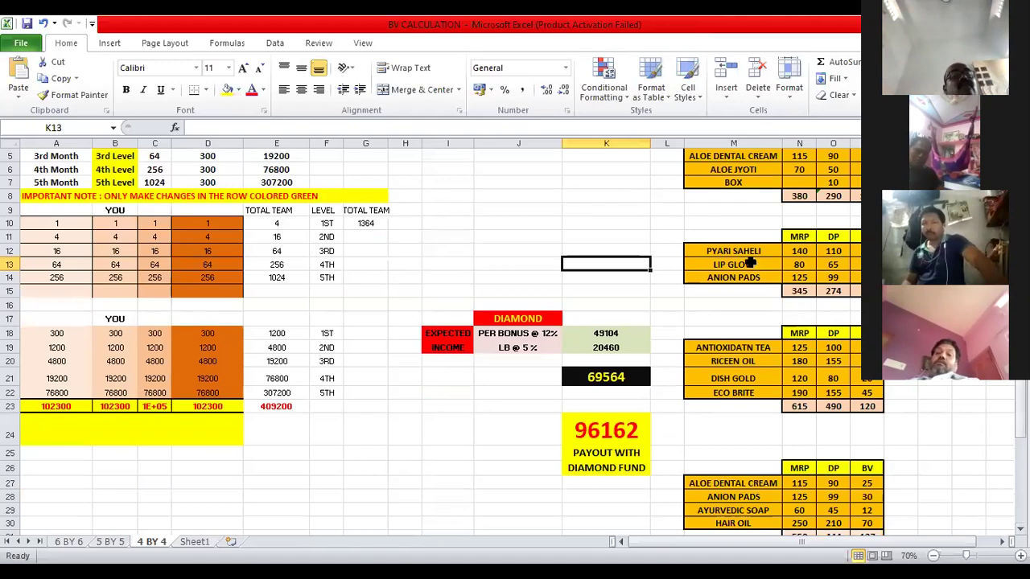
left_click(653, 227)
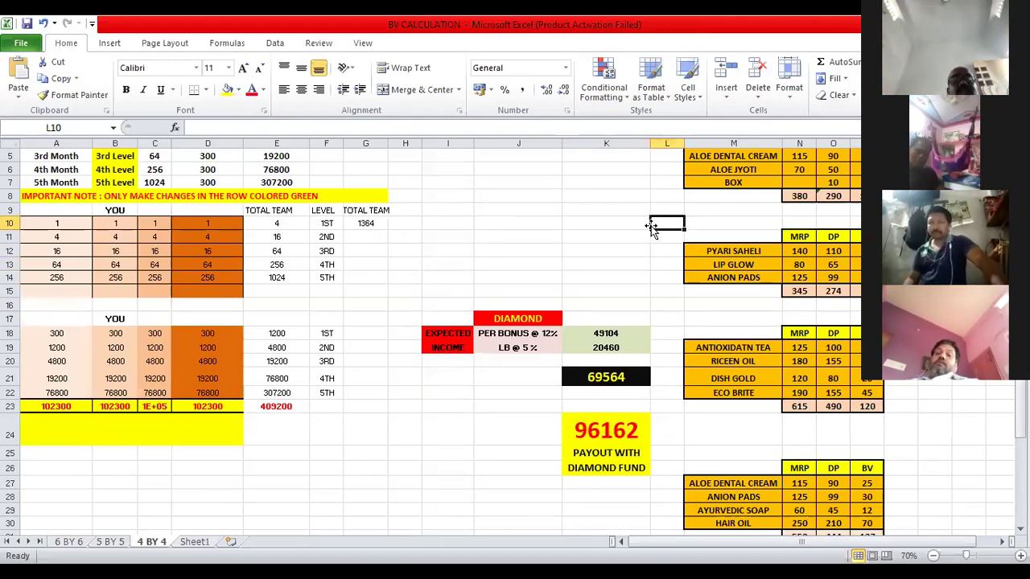
left_click_drag(653, 228, 877, 305)
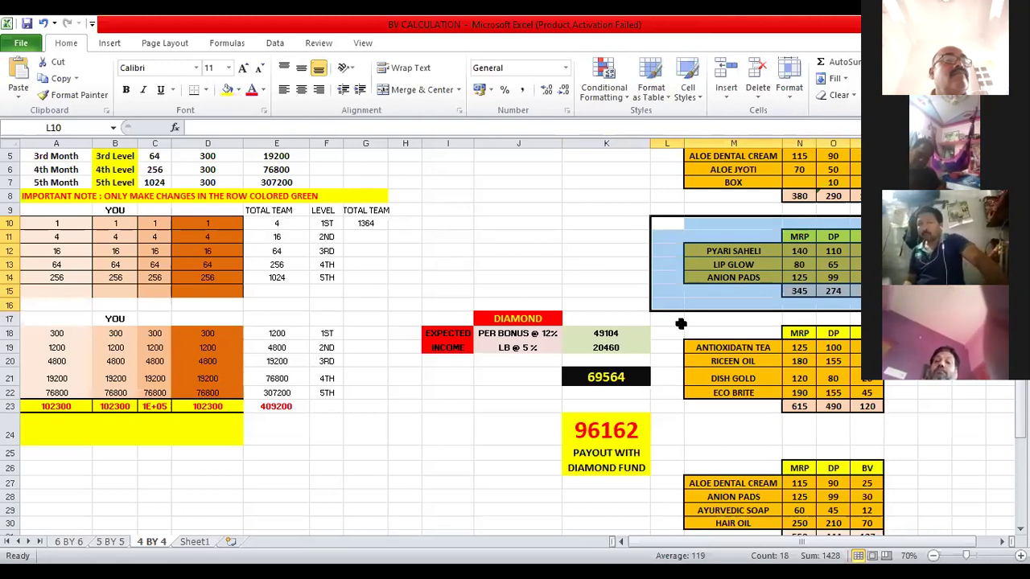
left_click_drag(681, 324, 922, 418)
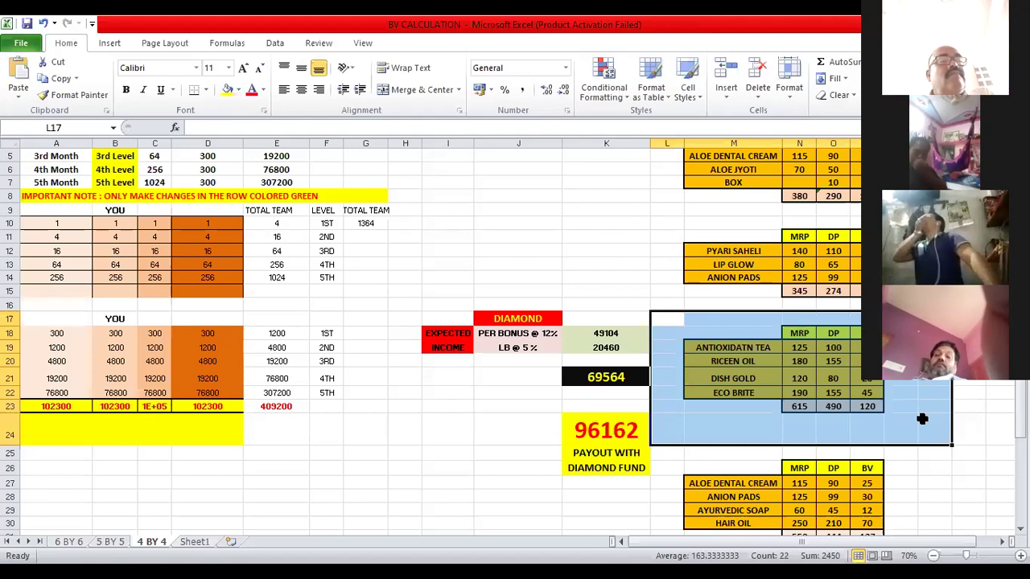
left_click(922, 418)
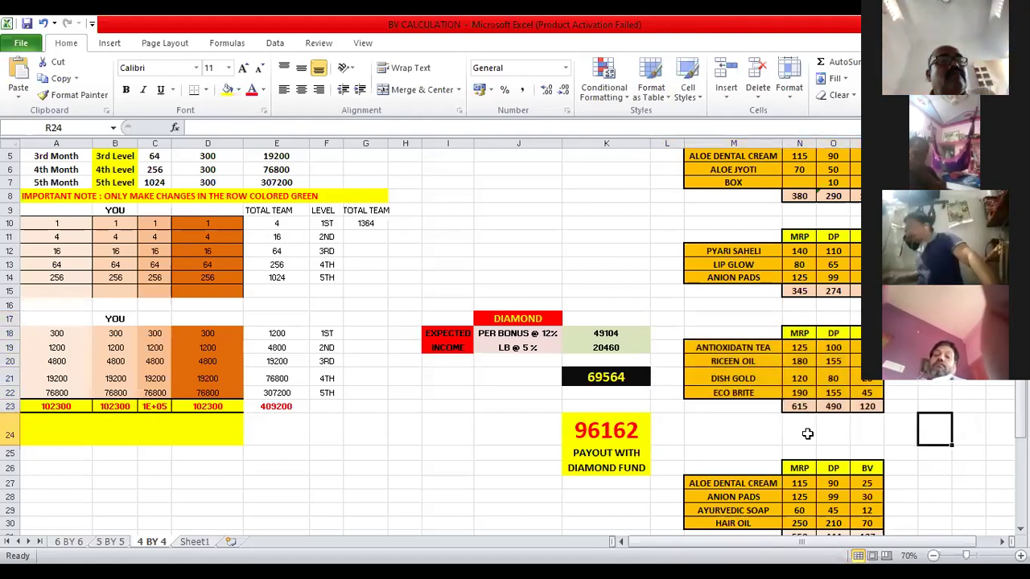
Step: Highlight the kit table starting with Aloe Dental Cream and Anion Pads, and the Lal Mirch spice kit table, for review
left_click_drag(1020, 402, 1020, 422)
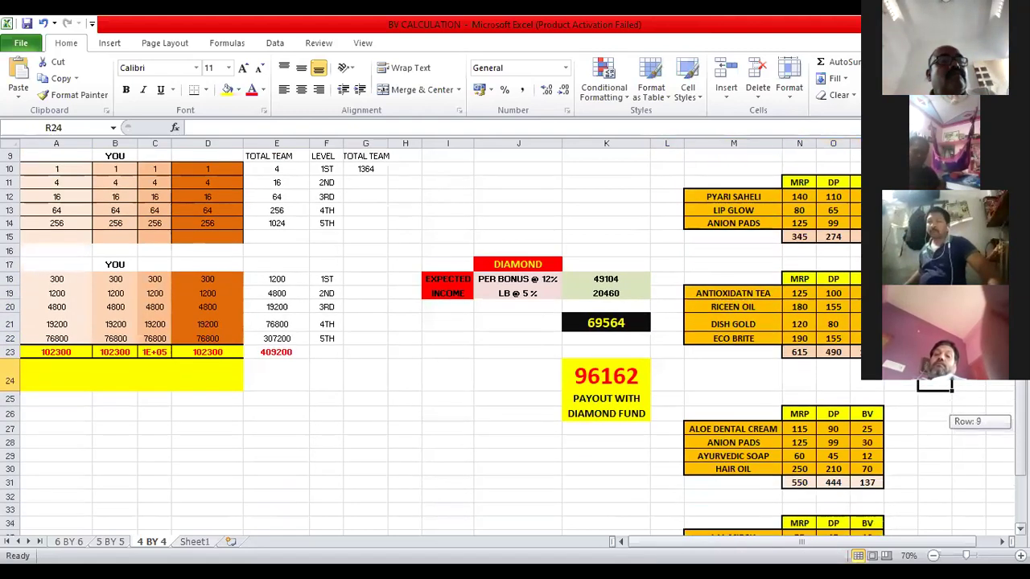
left_click_drag(684, 396, 911, 497)
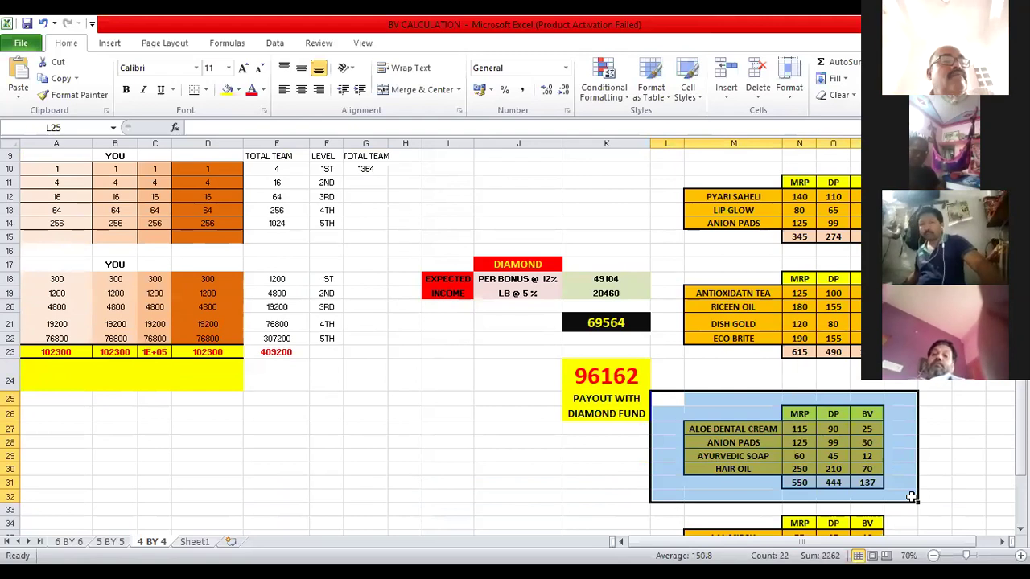
left_click(958, 495)
left_click_drag(1020, 469, 1020, 479)
left_click_drag(655, 438, 906, 495)
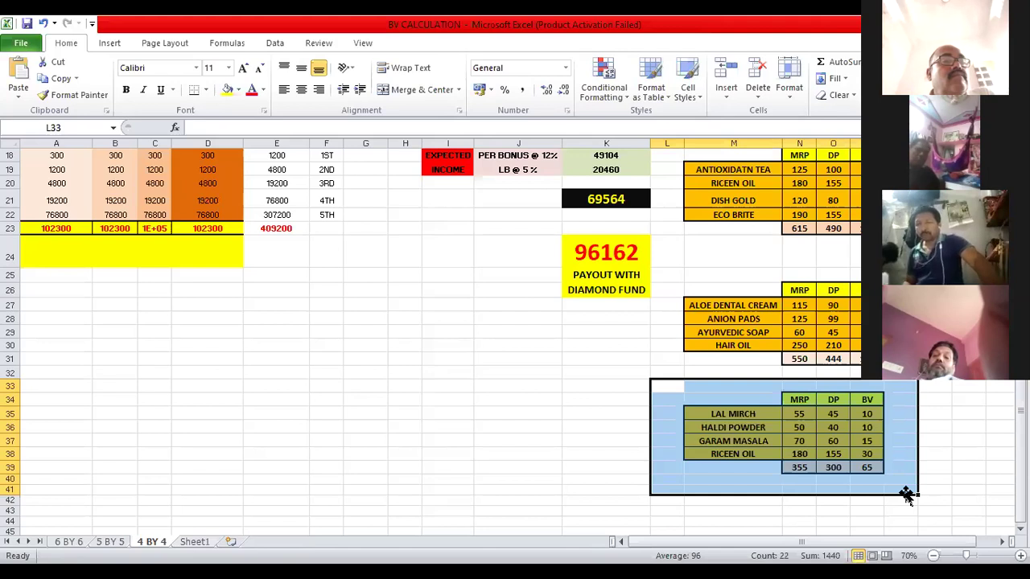
Step: Set the green 1st Level BV-per-associate cell D3 on the 4 BY 4 sheet to 100
scroll(907, 496, "up", 6)
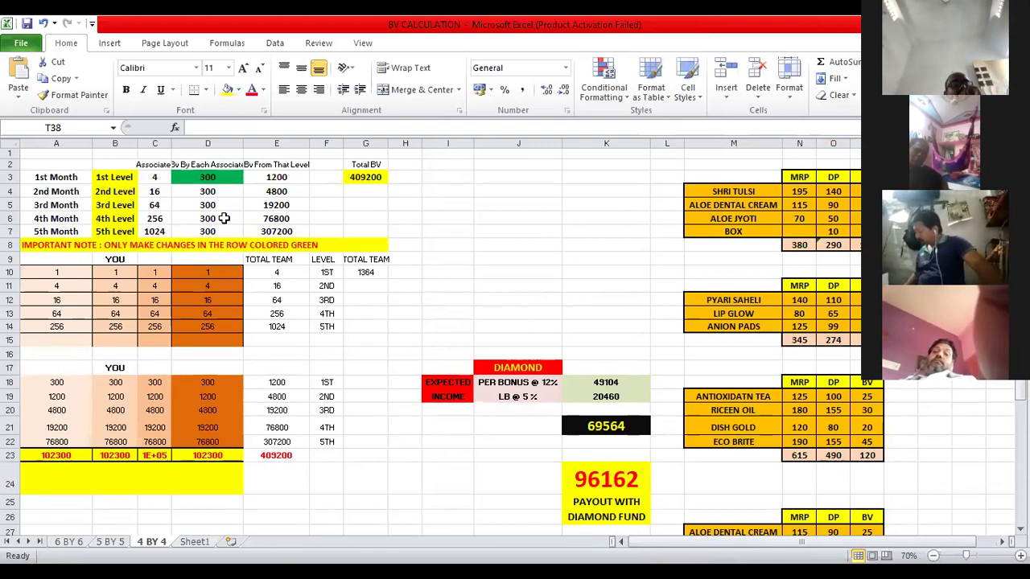
left_click(201, 176)
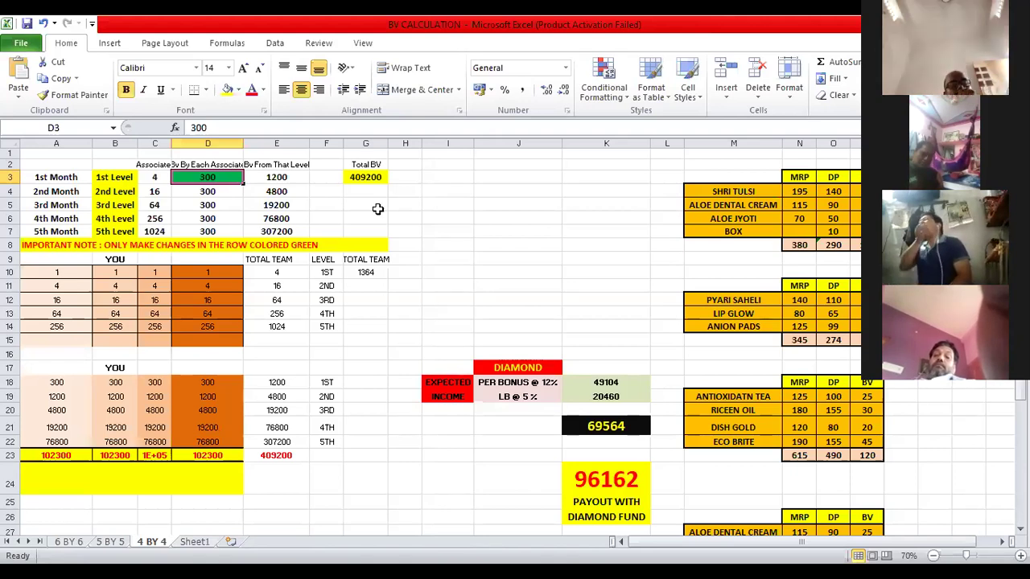
type("100")
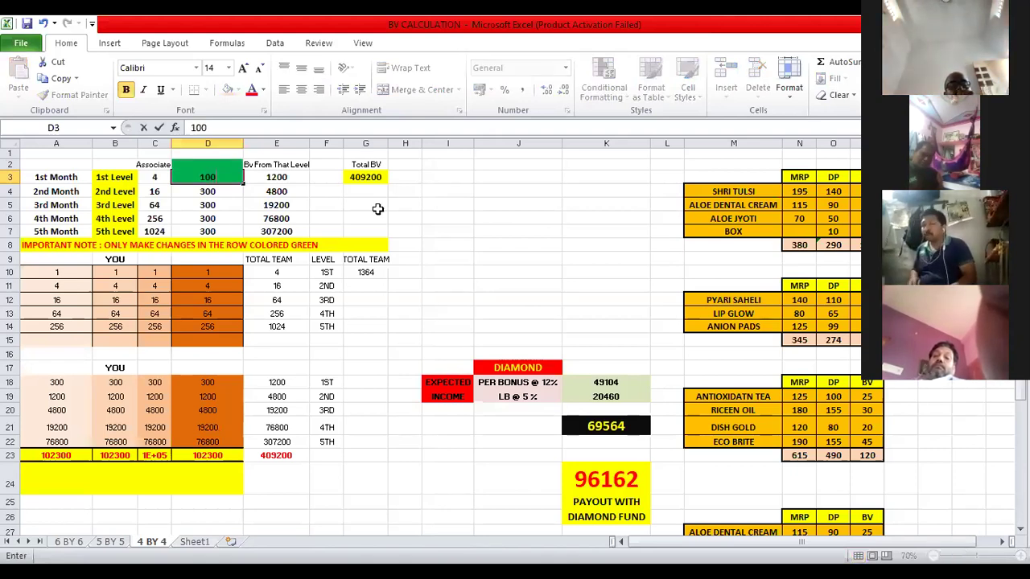
left_click(432, 228)
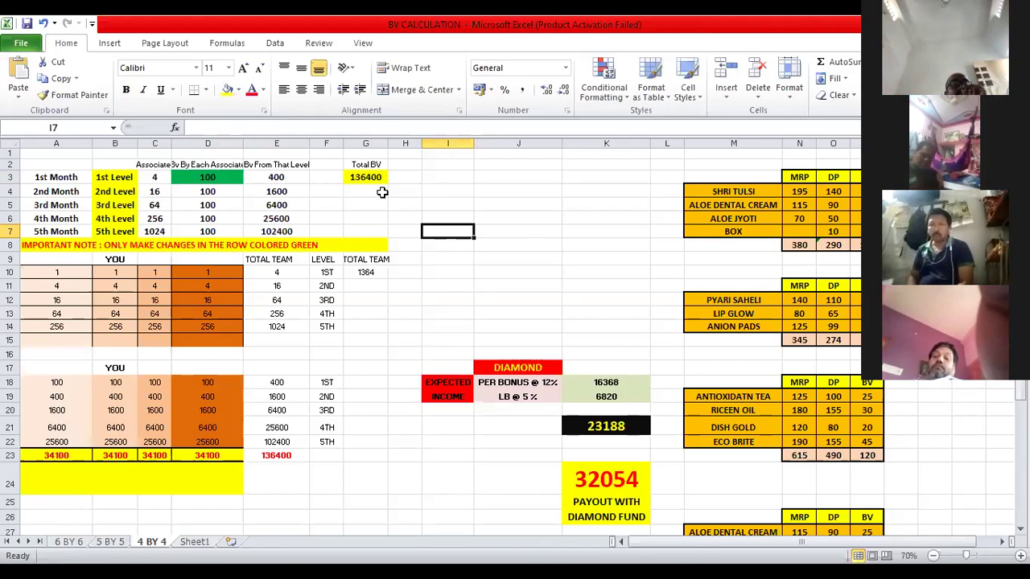
Step: Fill the Total BV cell G3 with blue
left_click(371, 177)
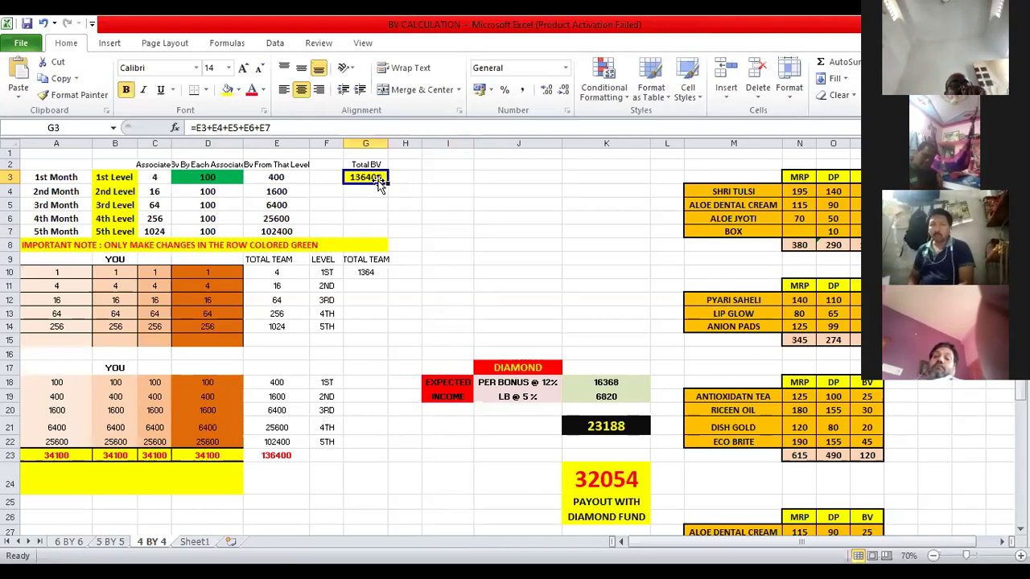
left_click(239, 92)
left_click(303, 202)
left_click(403, 203)
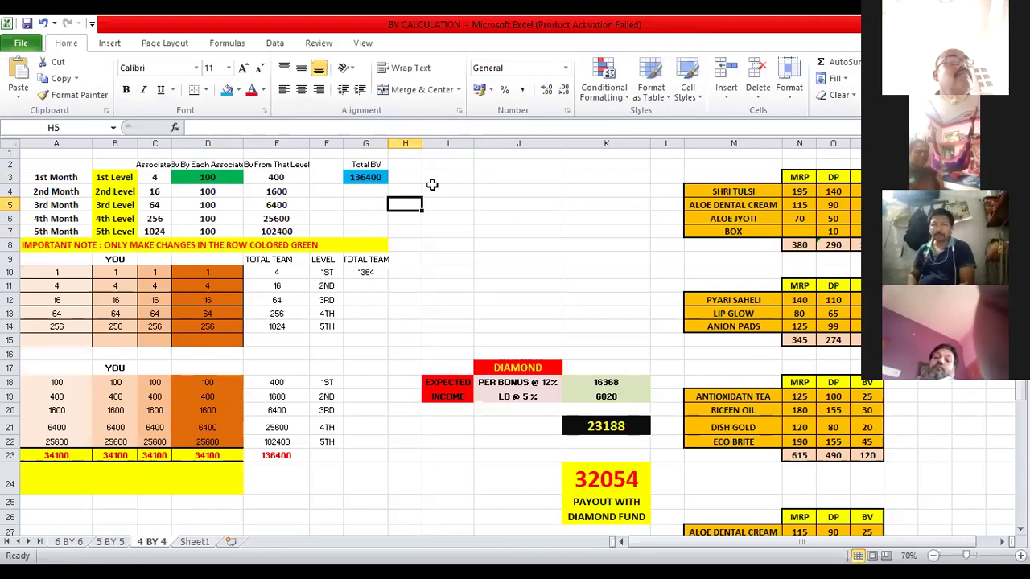
Step: Highlight the Diamond expected income block and the payout with Diamond fund to examine the projected earnings
left_click_drag(366, 326, 653, 451)
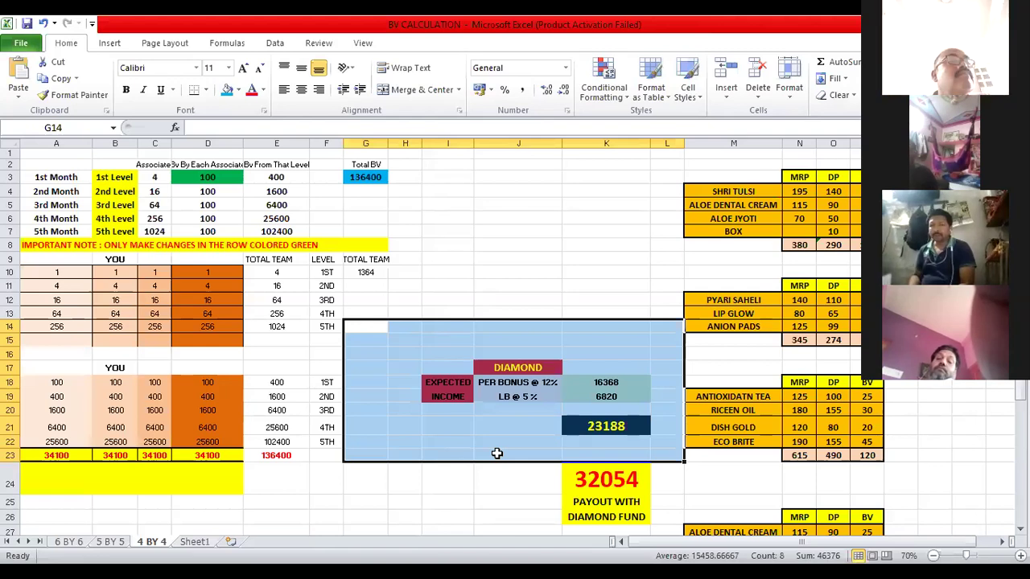
left_click(550, 497)
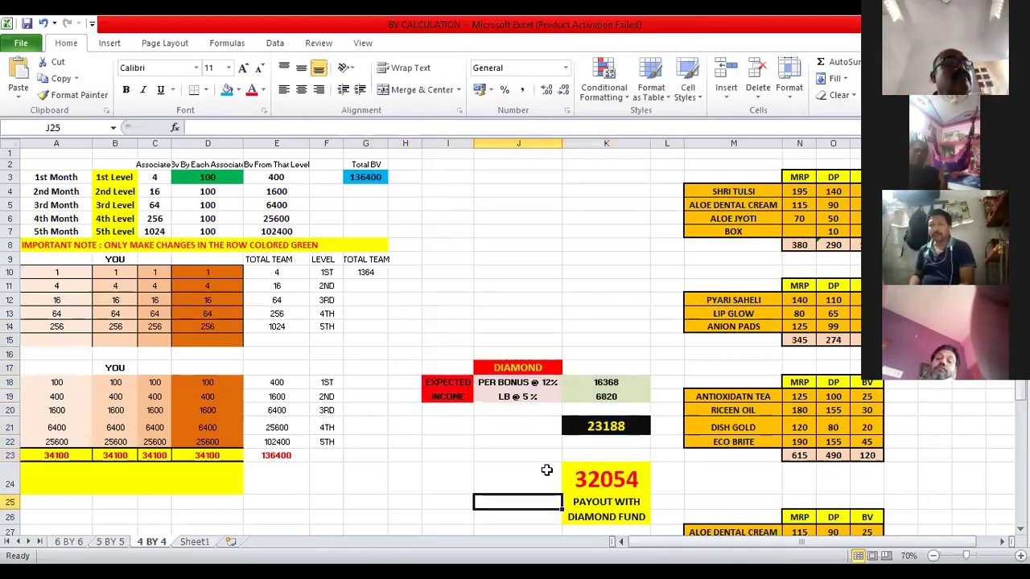
left_click_drag(544, 457, 656, 513)
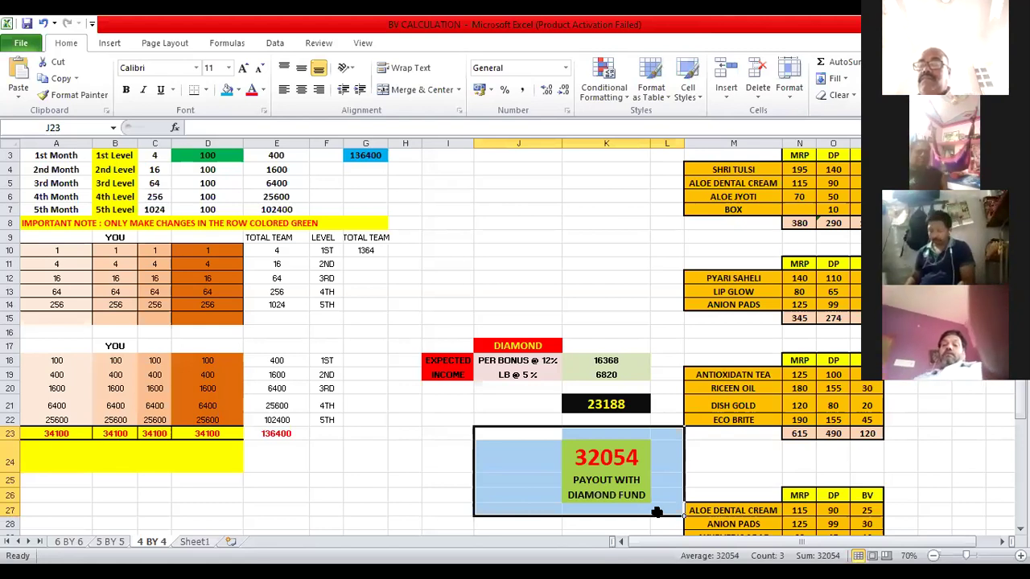
left_click(890, 462)
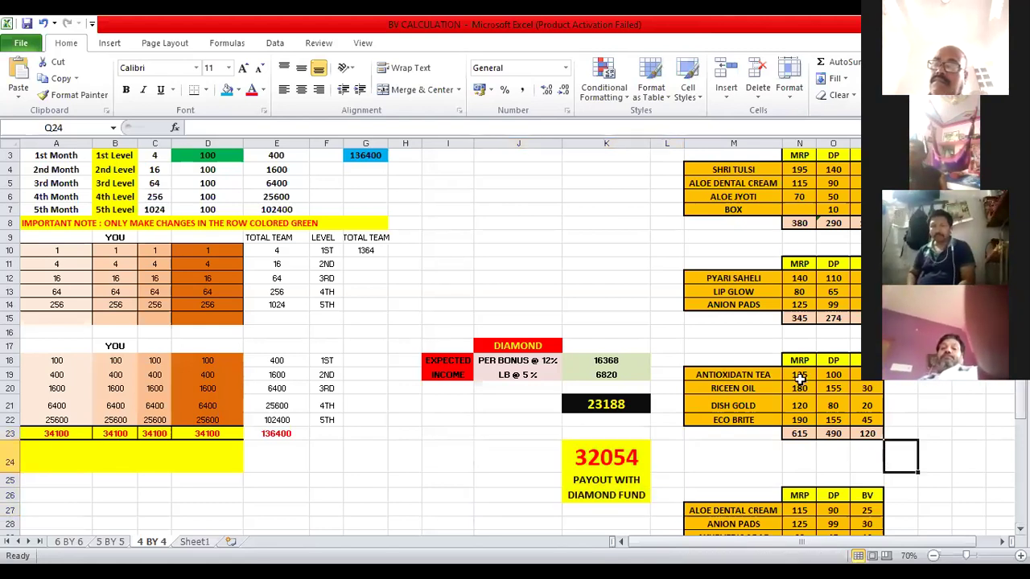
Step: Highlight the antioxidant tea kit table and set the 1st Level BV per associate in D3 to its BV total, 120
left_click_drag(683, 346, 896, 447)
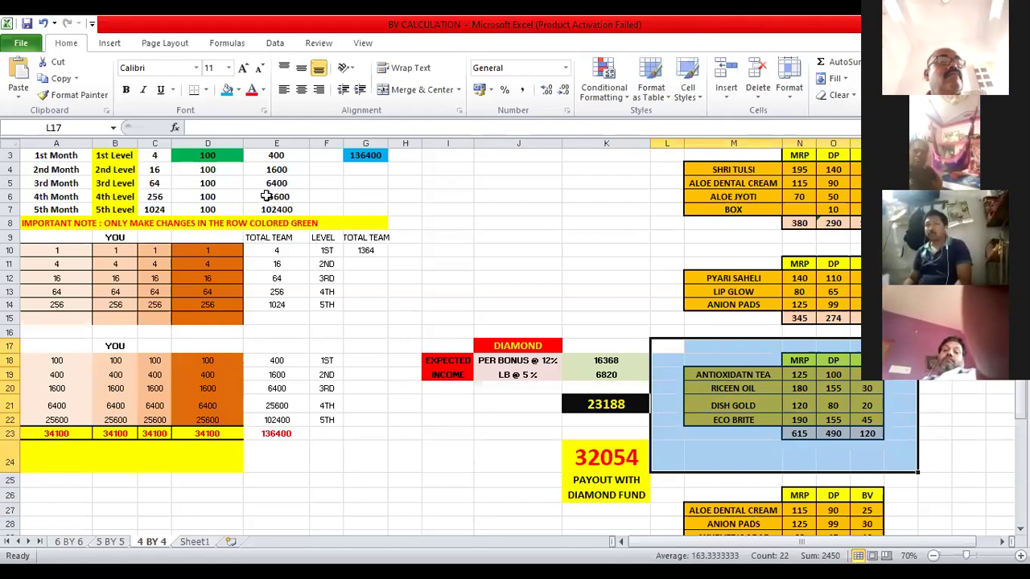
left_click(211, 155)
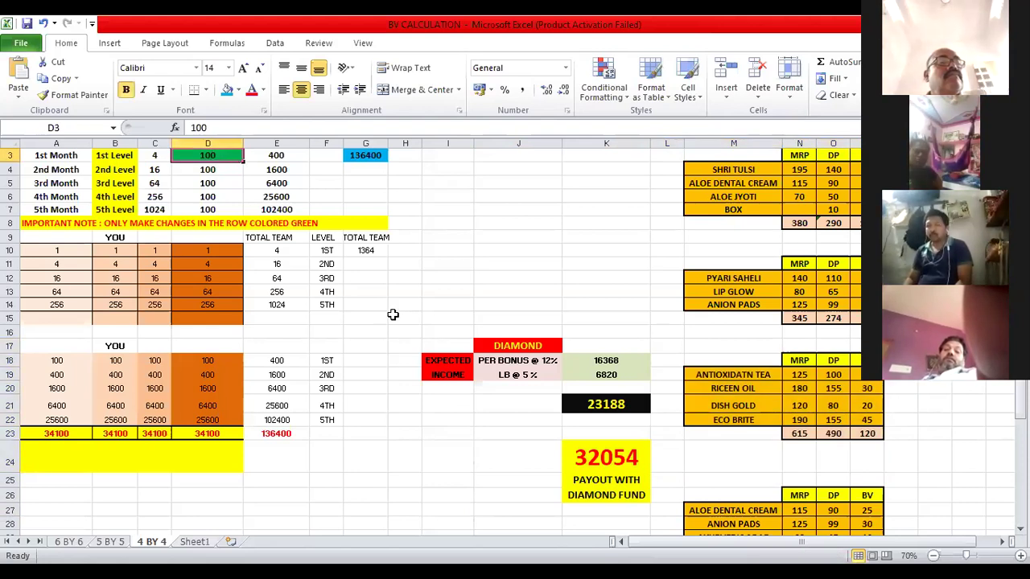
type("120")
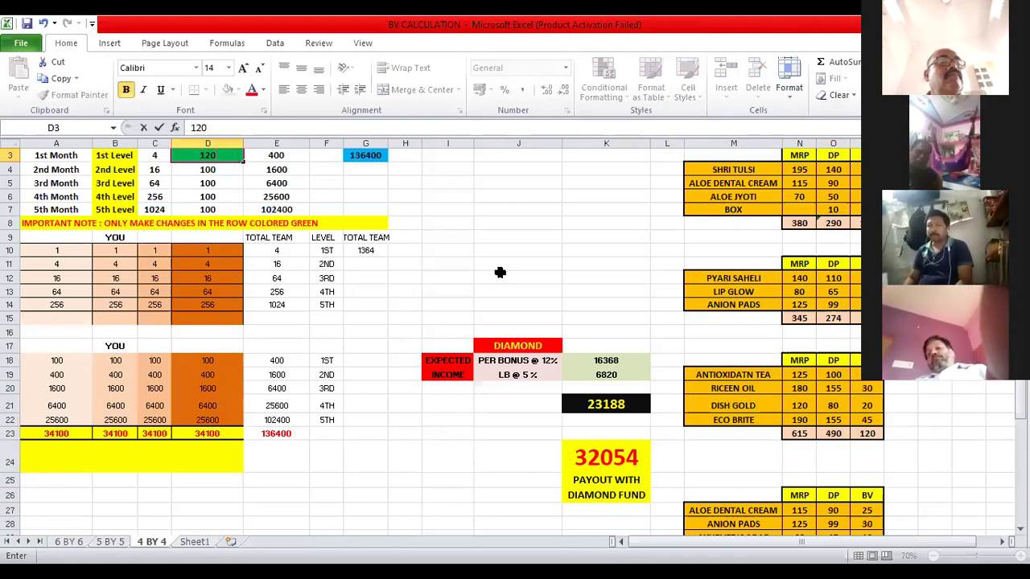
left_click(499, 272)
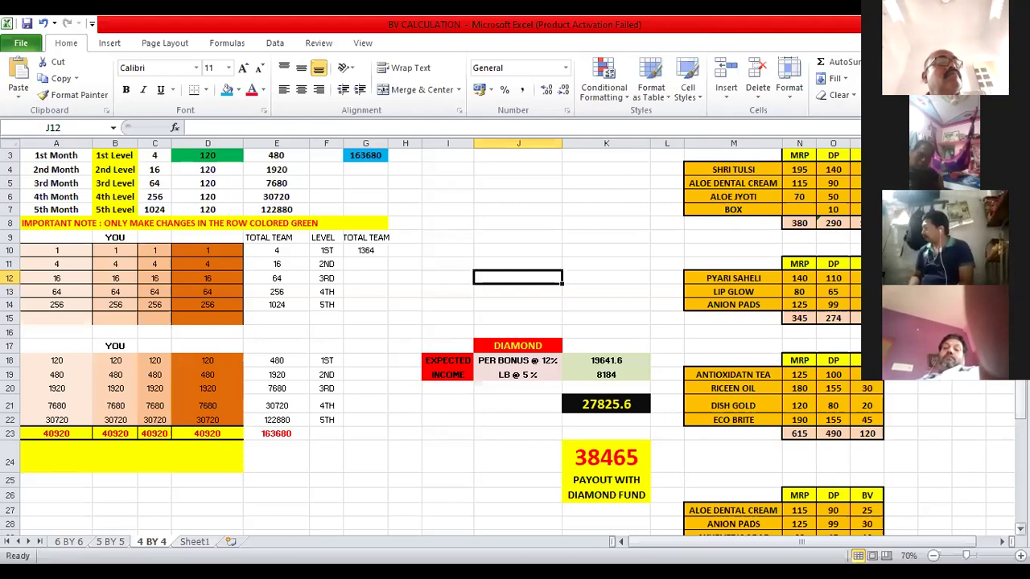
Step: Set the 1st Level BV per associate in D3 to 137, the BV total of the Aloe Dental Cream and Hair Oil kit
scroll(1004, 402, "down", 3)
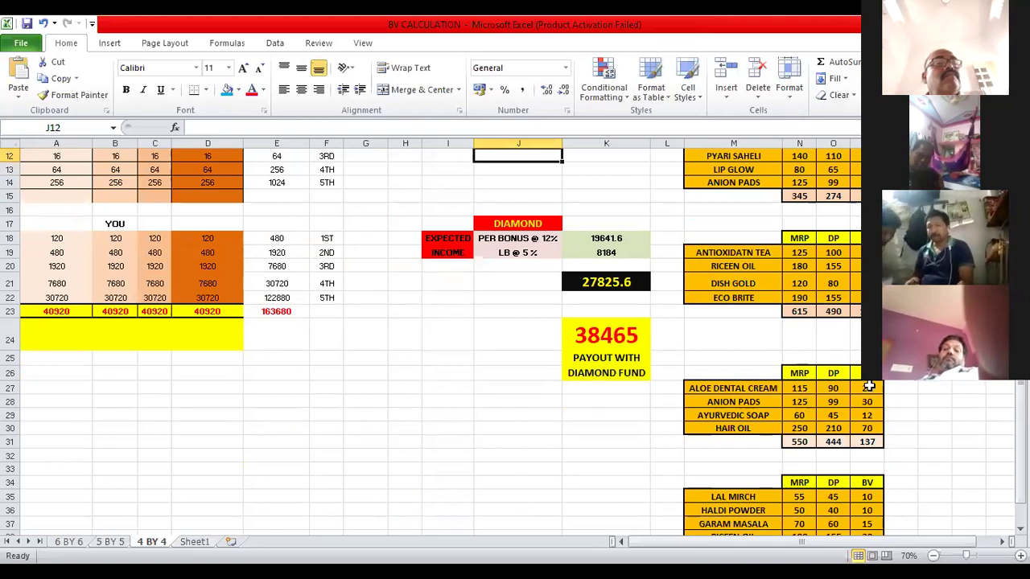
scroll(515, 338, "up", 4)
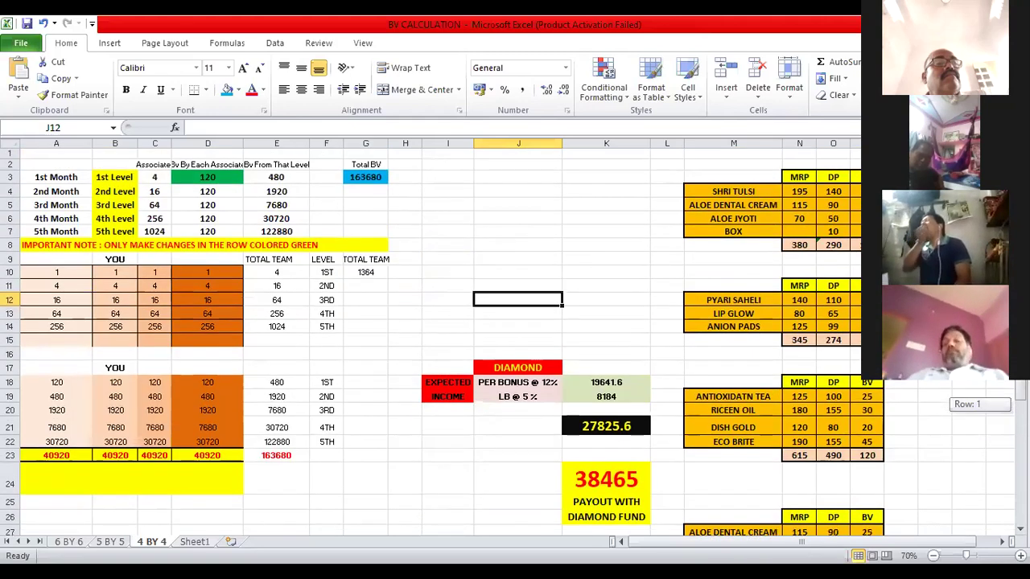
left_click(207, 176)
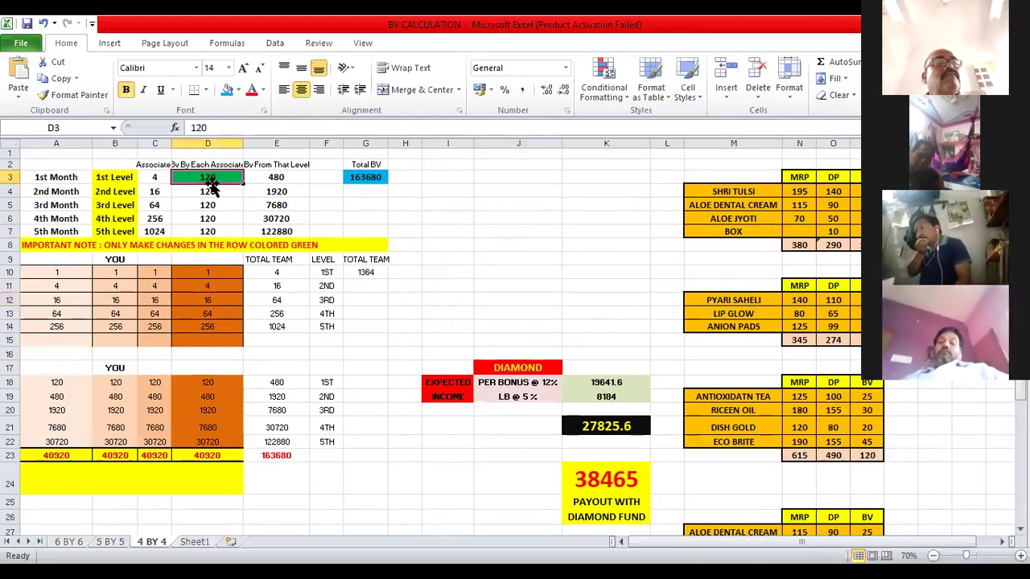
type("137")
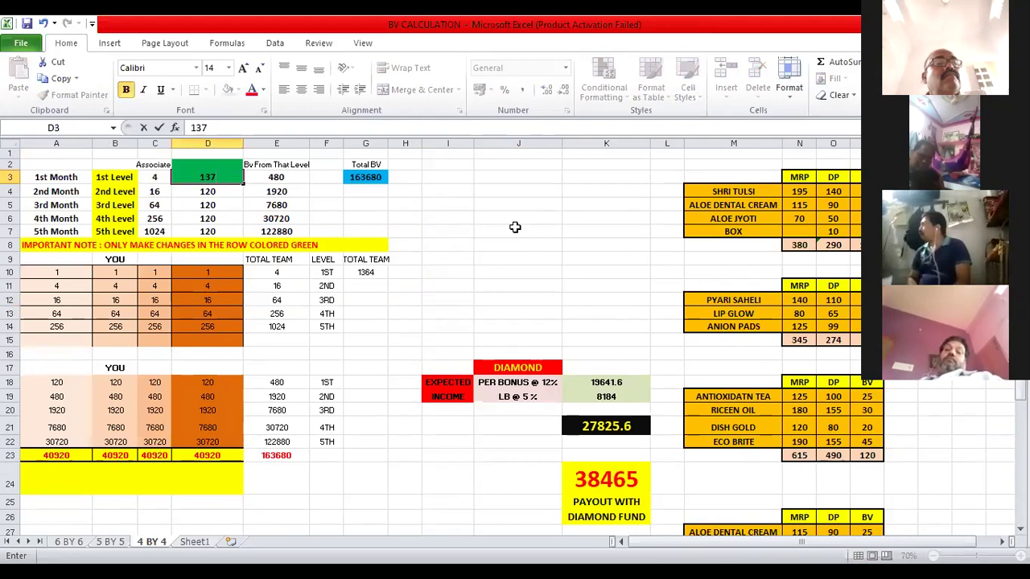
left_click(515, 228)
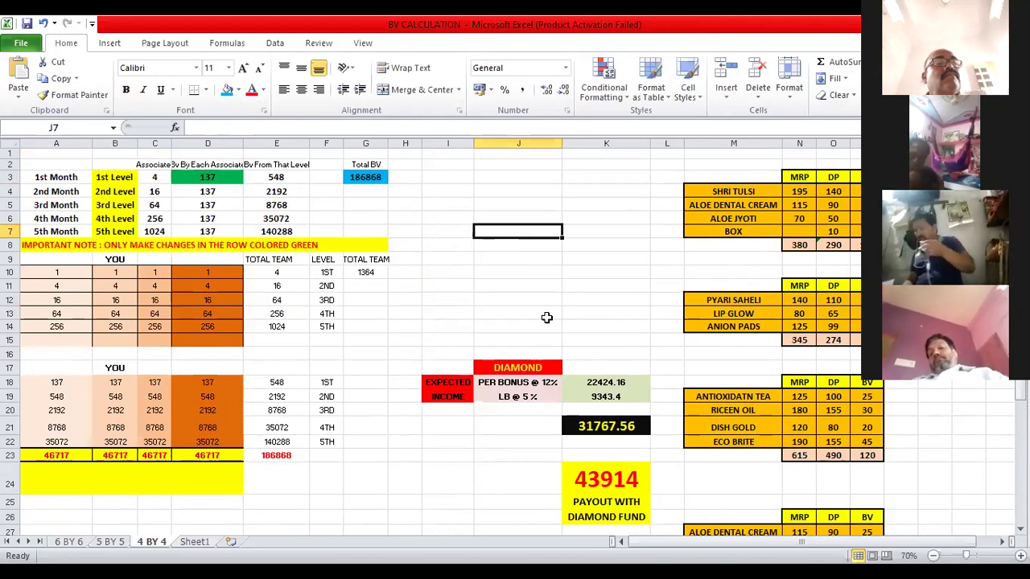
Step: Highlight the recalculated Diamond income and payout block for review, and look over the remaining kit tables below
left_click_drag(407, 354, 656, 492)
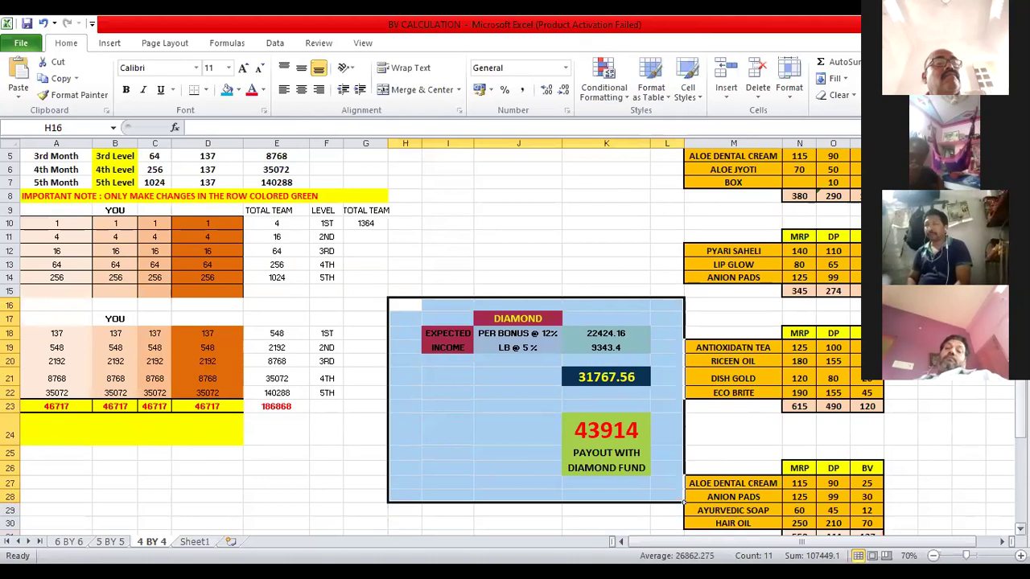
scroll(515, 338, "up", 2)
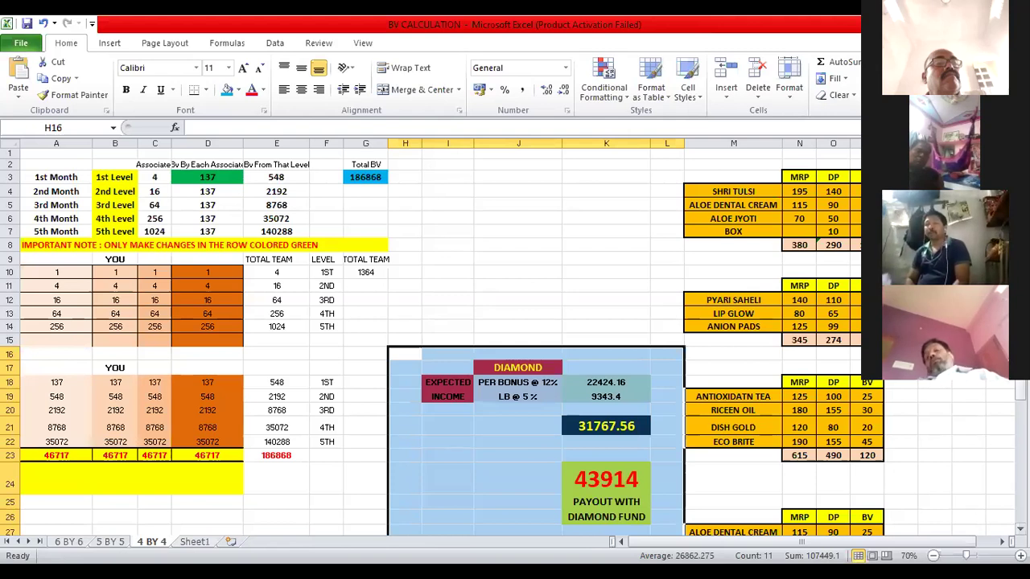
left_click(548, 304)
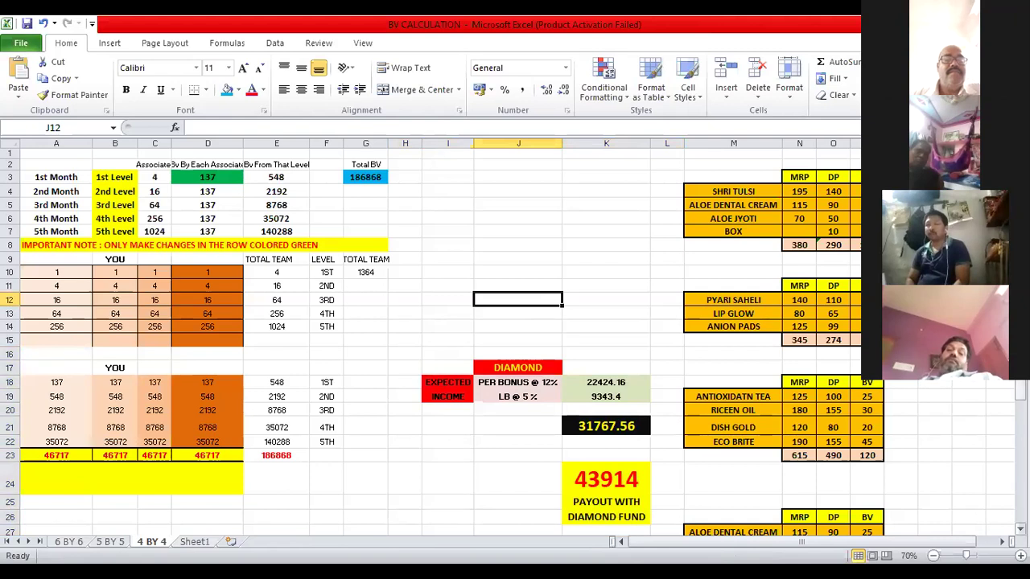
scroll(515, 338, "down", 4)
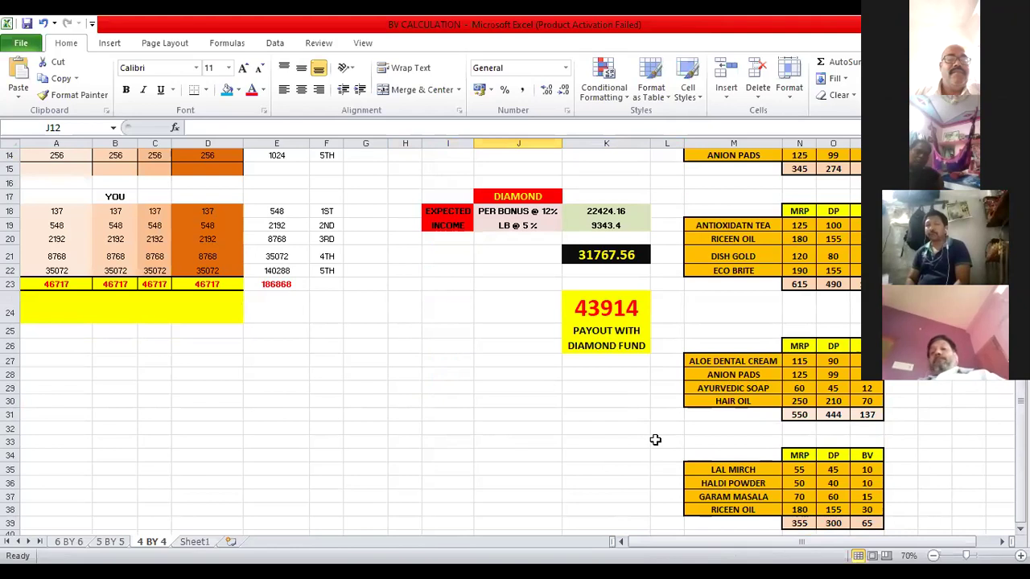
Step: Highlight the Lal Mirch kit table, set the 1st Level BV per associate in D3 to its BV total, 65, and select the Diamond fund payout
left_click_drag(655, 439, 899, 530)
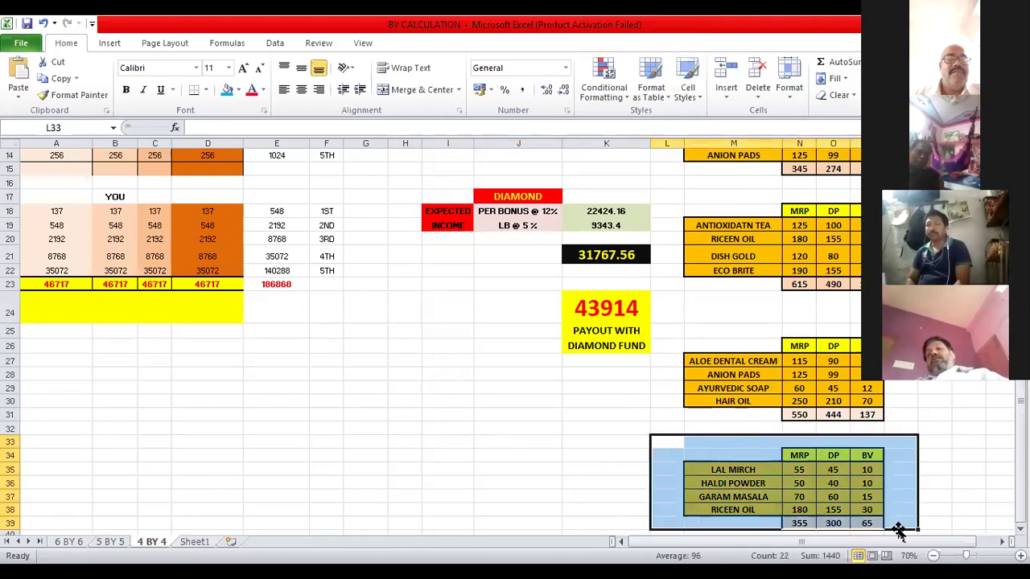
left_click_drag(1019, 521, 1020, 289)
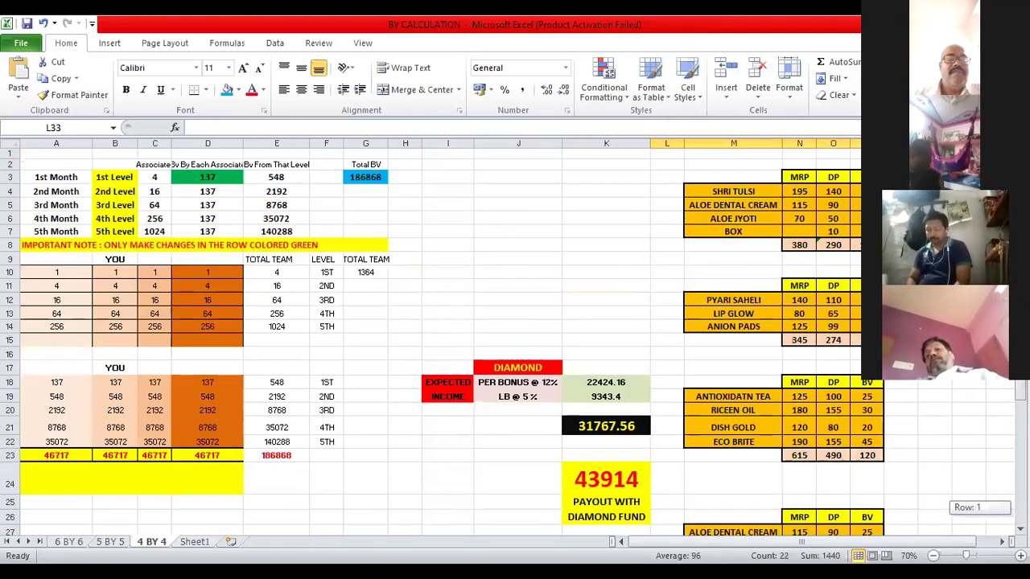
left_click(215, 177)
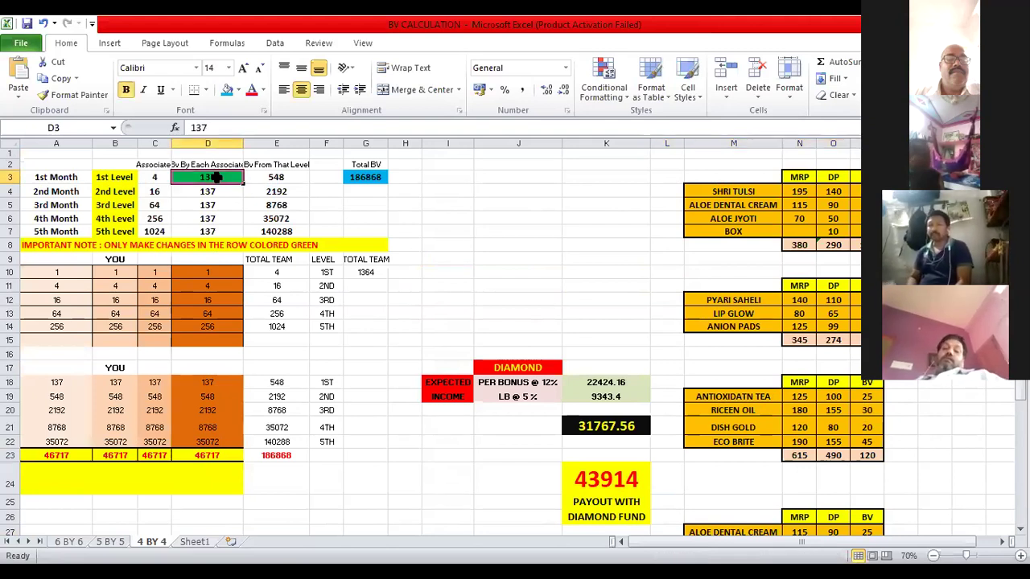
type("65")
left_click(465, 234)
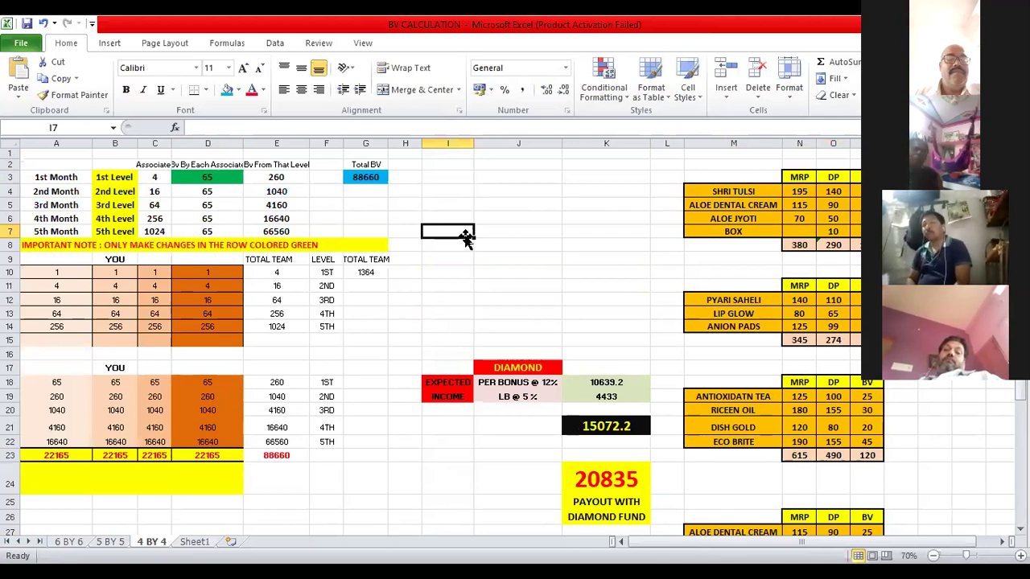
left_click(612, 482)
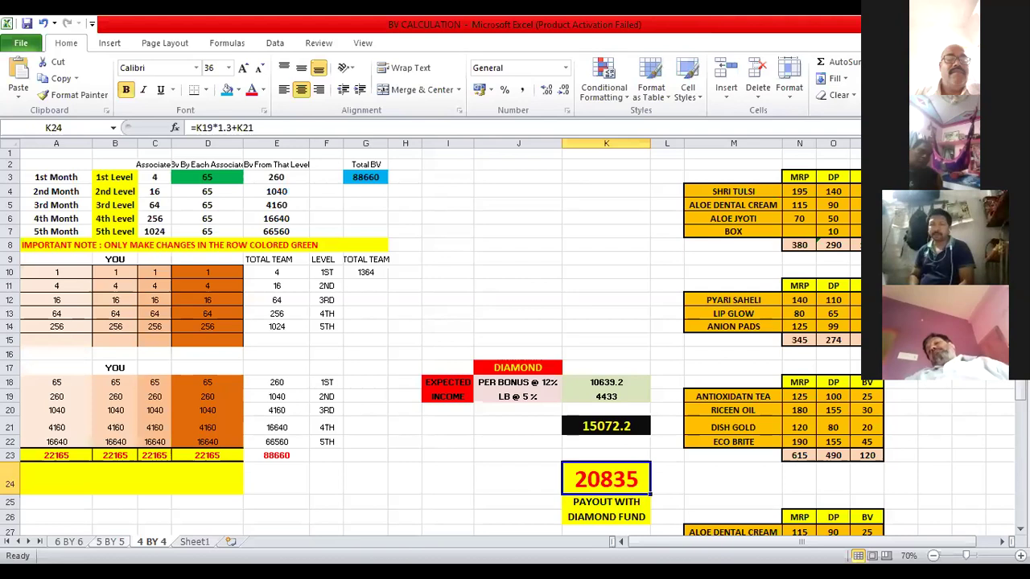
Step: In the 5 BY 5 sheet, fill the 5th Level associate count cell C6 with light blue
key("ctrl+Page_Up")
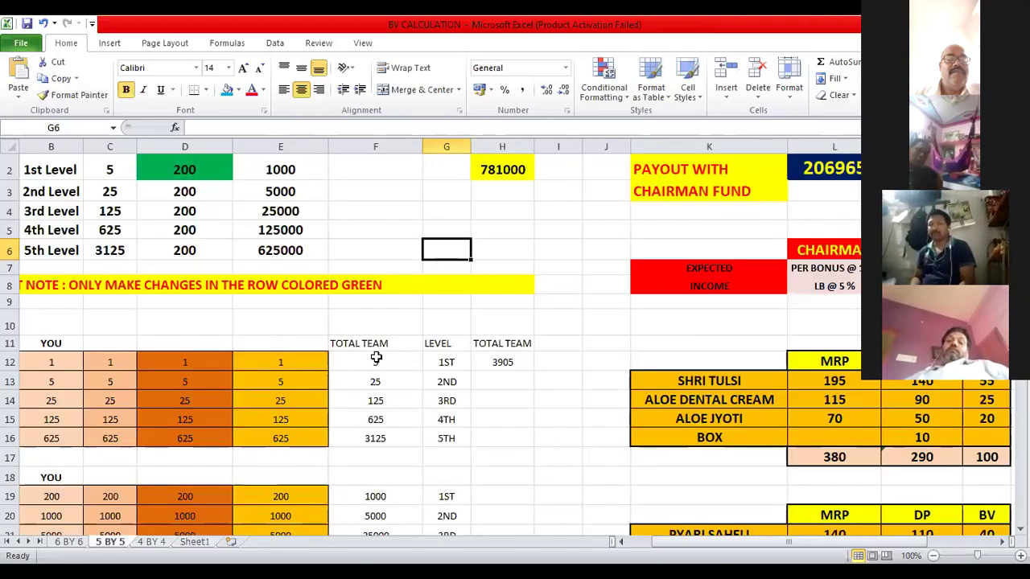
left_click(211, 173)
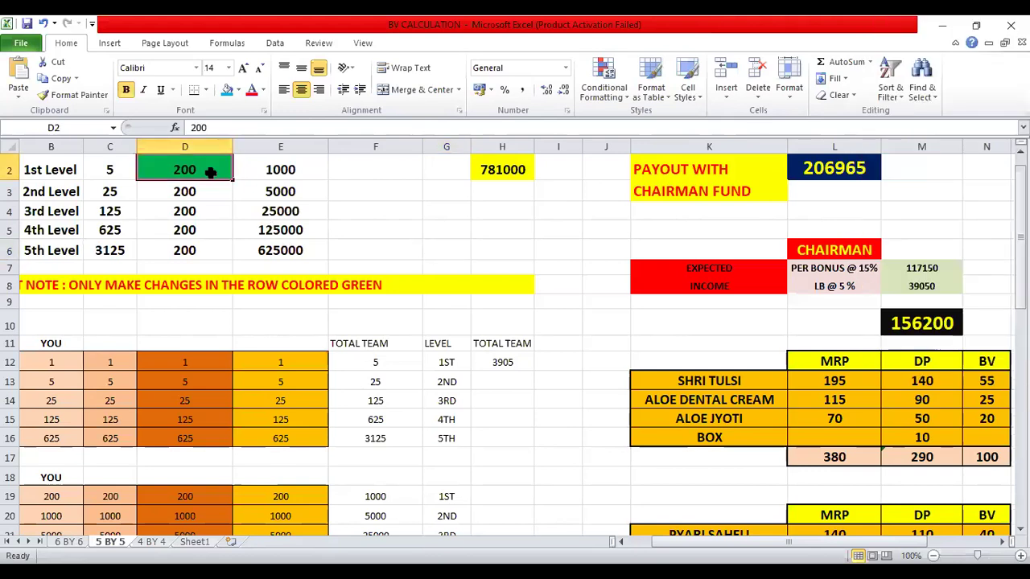
left_click(128, 251)
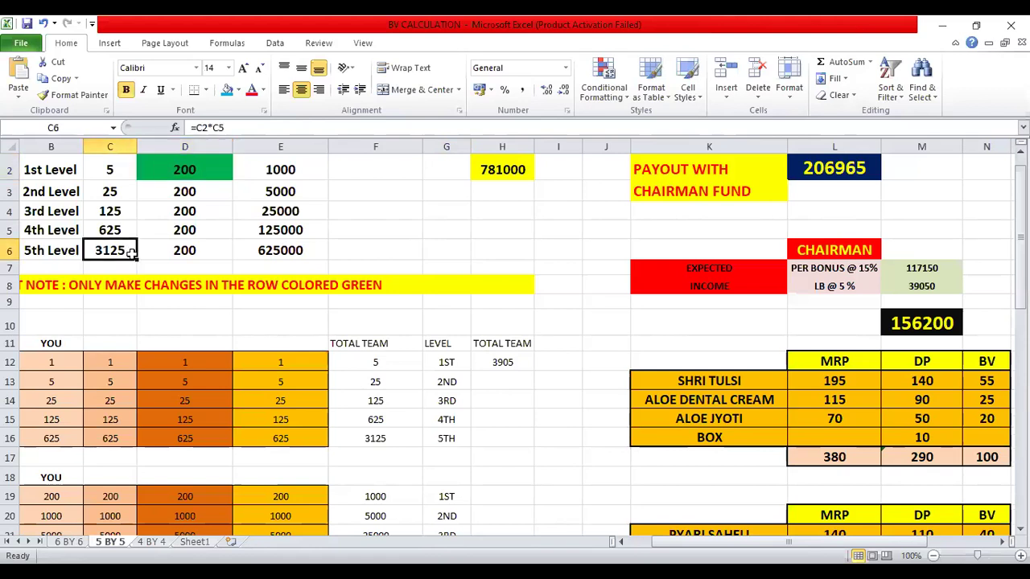
left_click(226, 90)
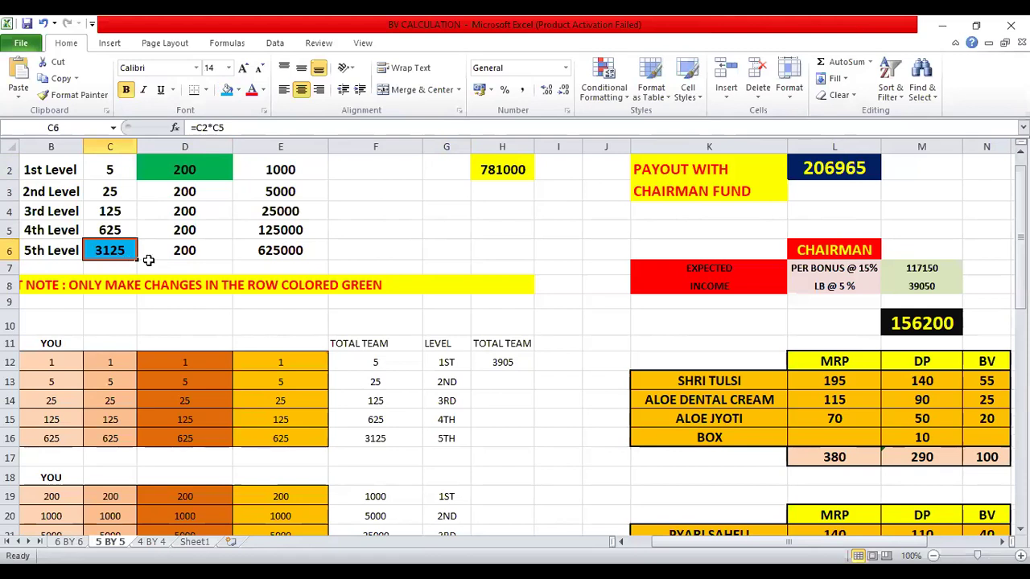
Step: Set the 1st Level BV per associate in D2 to 100 and highlight the Chairman income and payout block for review
left_click(188, 179)
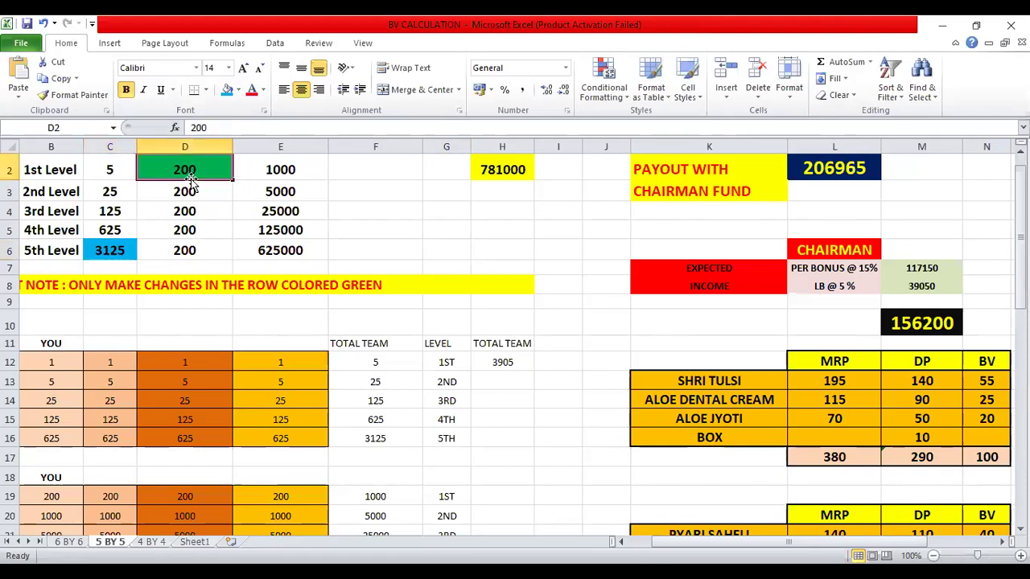
type("100")
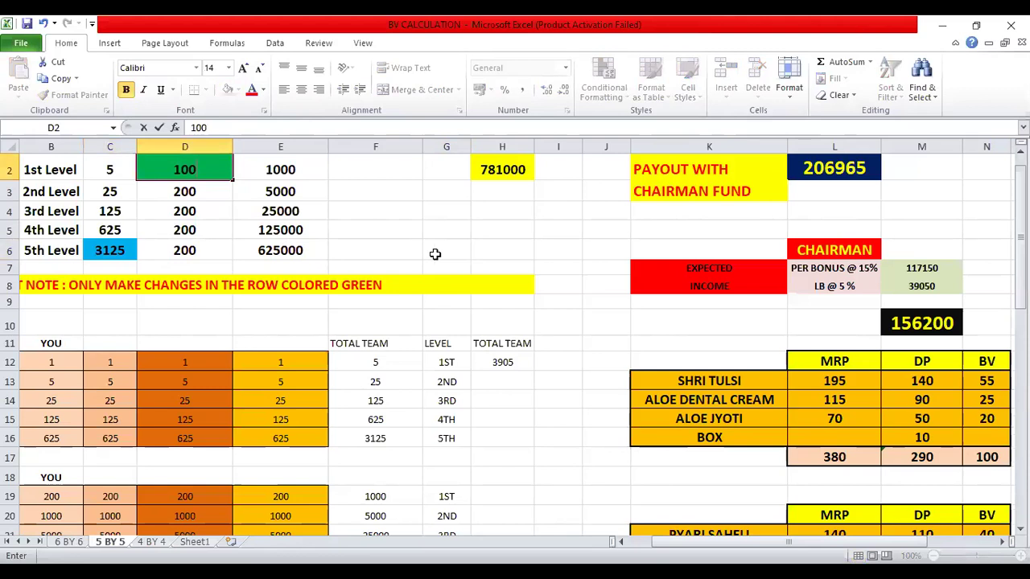
left_click(435, 254)
left_click_drag(583, 161, 979, 316)
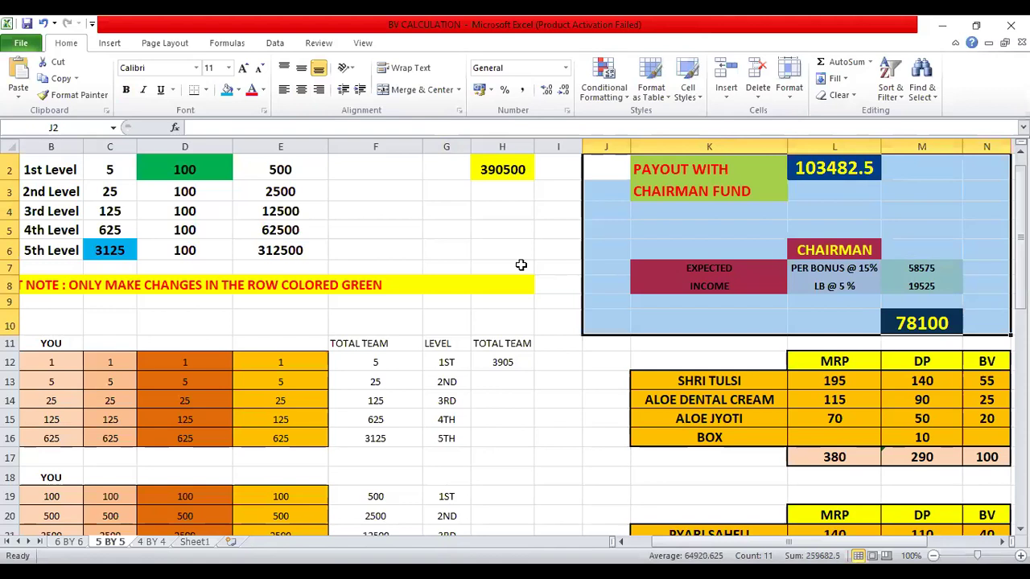
Step: Set the 1st Level BV per associate in D2 of the 5 BY 5 sheet to 200
left_click(198, 169)
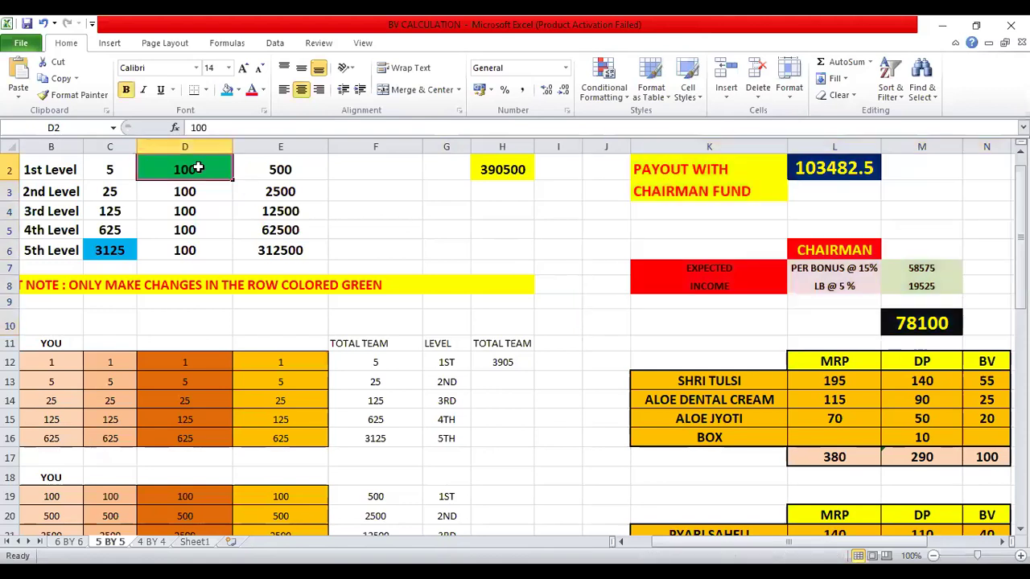
type("200")
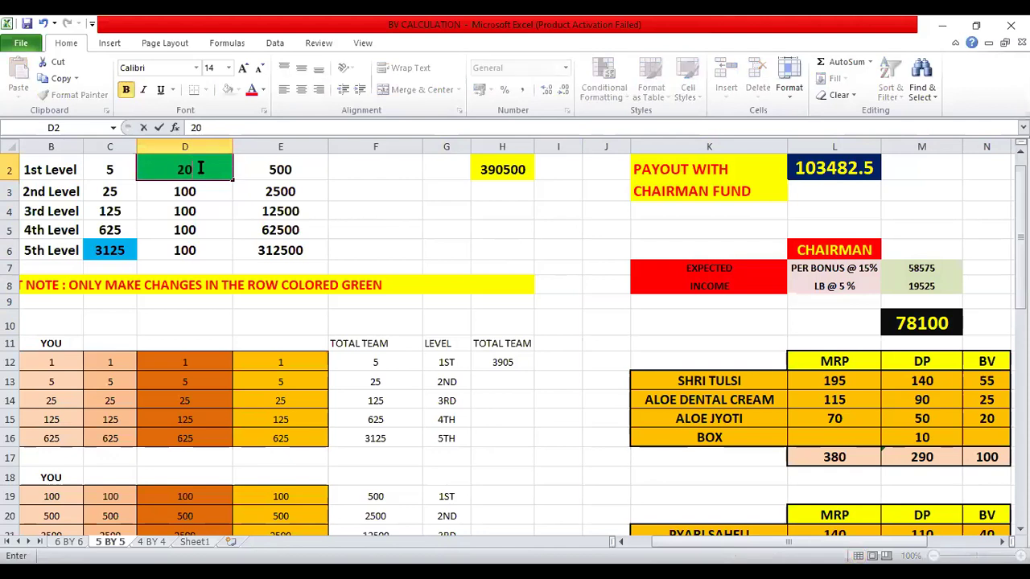
left_click(557, 242)
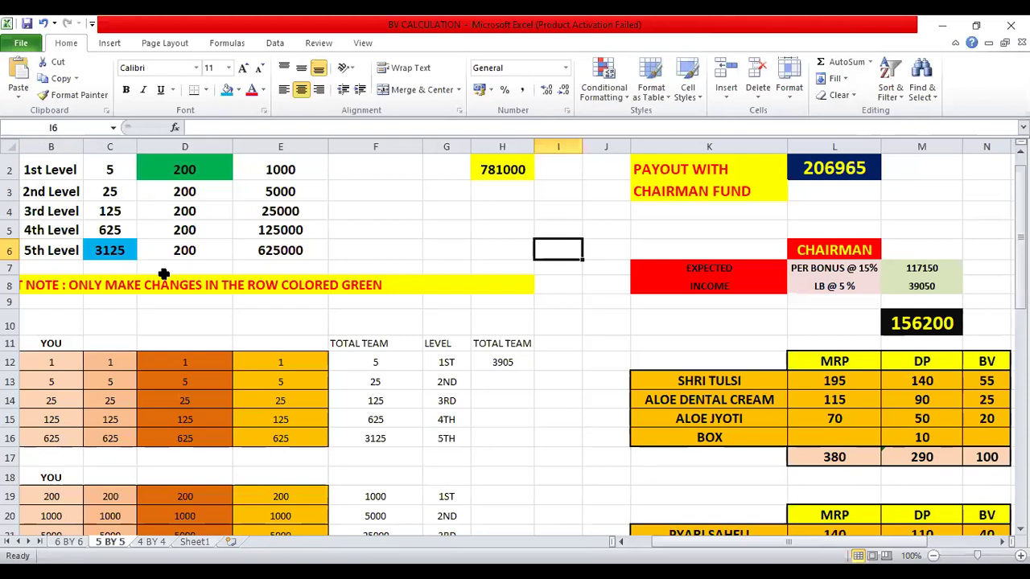
Step: Open the 6 BY 6 sheet and highlight the payout with Ambassador fund block to examine the projected earnings
left_click(76, 544)
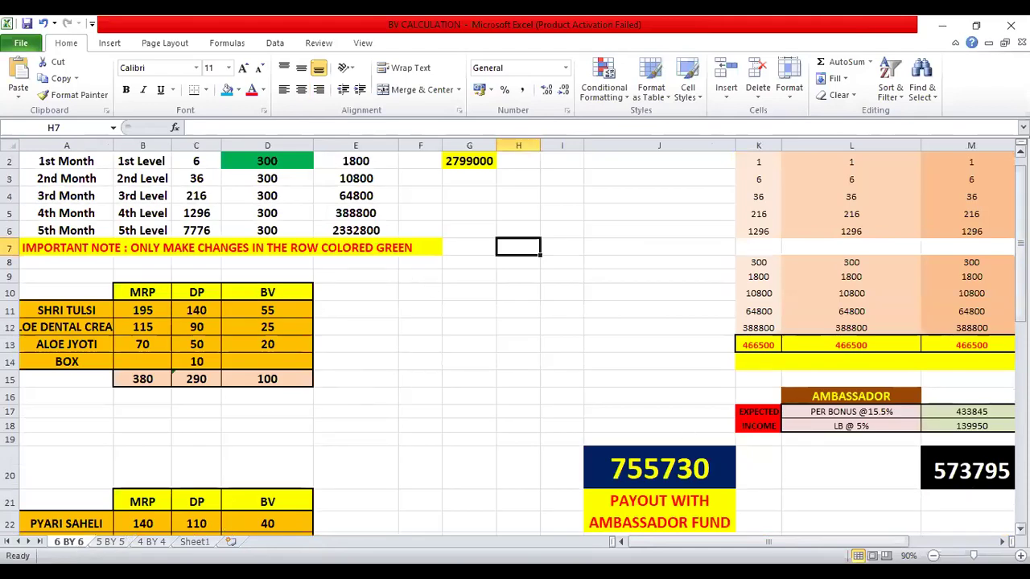
left_click_drag(1020, 291, 1020, 267)
left_click_drag(527, 392, 790, 518)
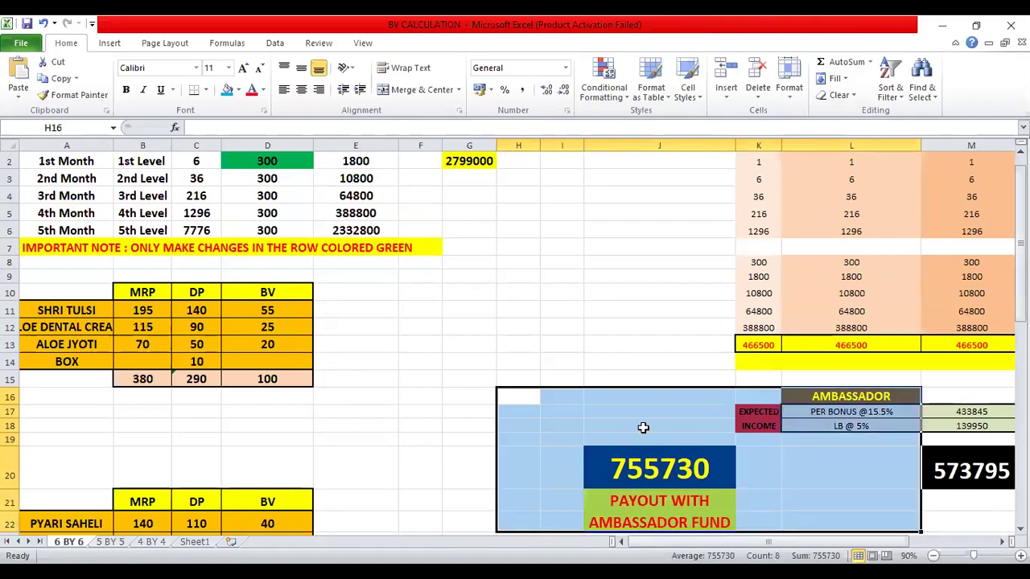
Step: Set the 1st Level BV per associate in D2 to 1 and select the 5th Level associate count in C6
left_click(271, 162)
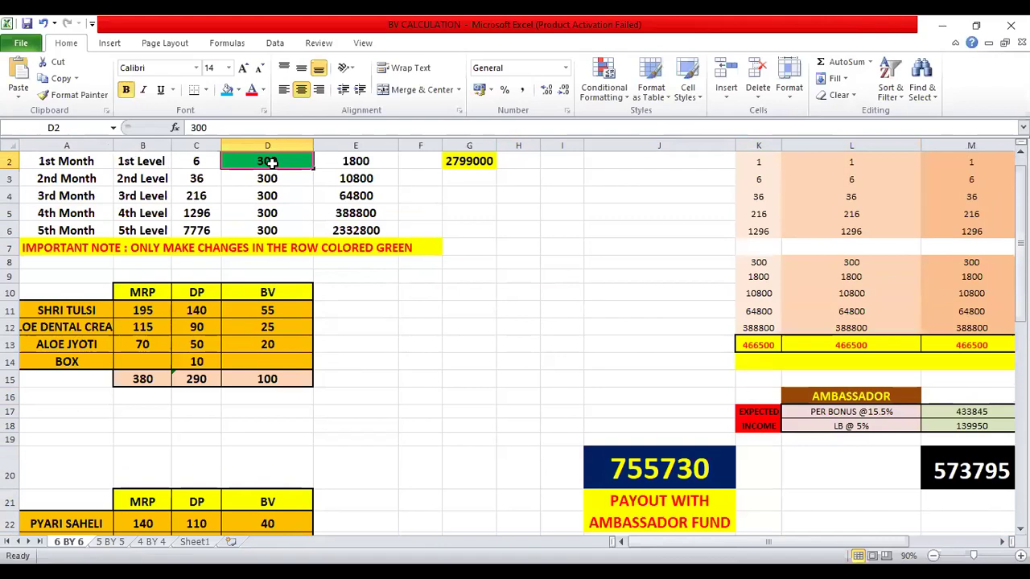
type("1")
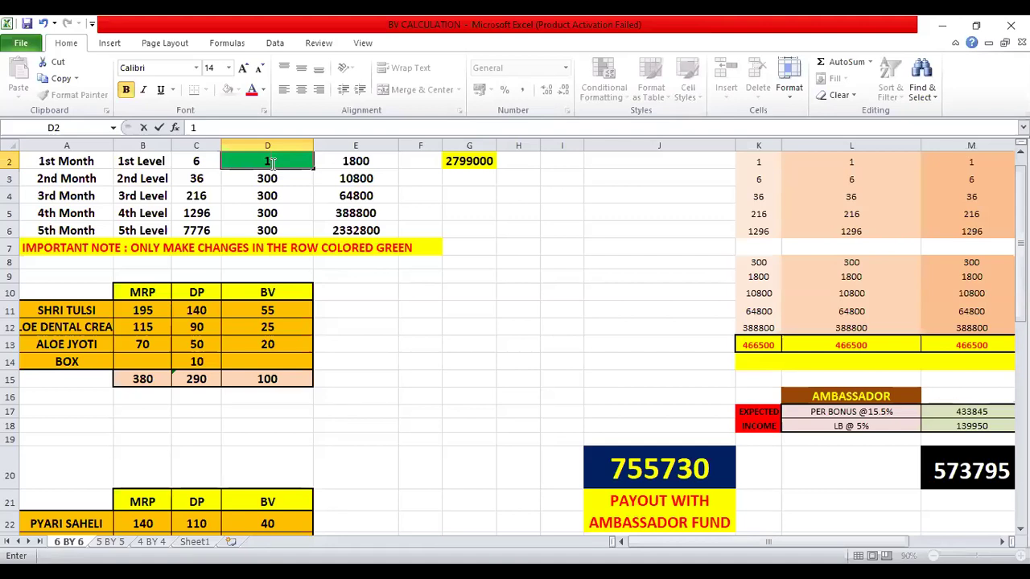
left_click(195, 230)
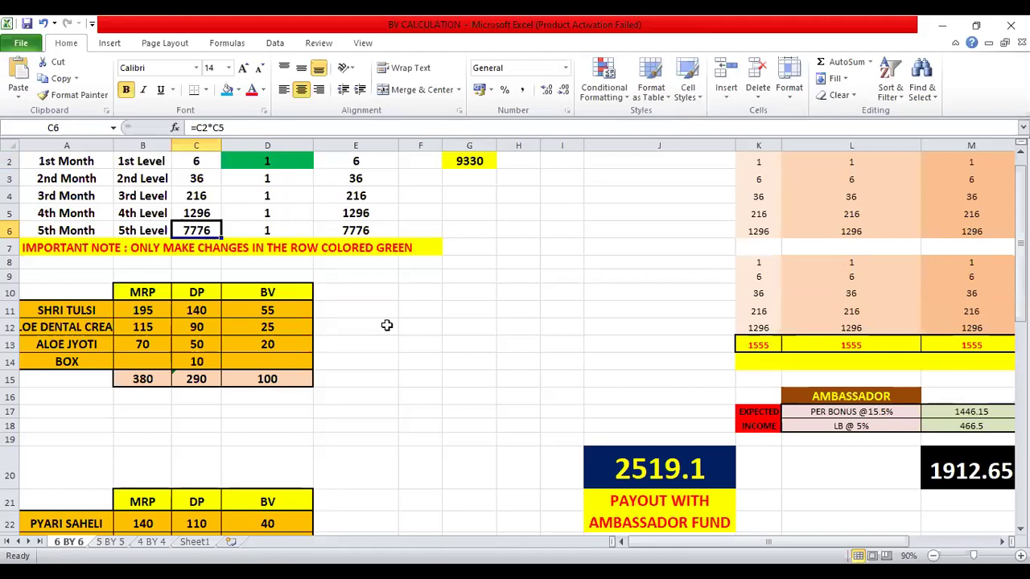
Step: Set the 1st Level BV per associate in D2 of the 6 BY 6 sheet to 100 and highlight the payout with Ambassador fund
left_click(273, 158)
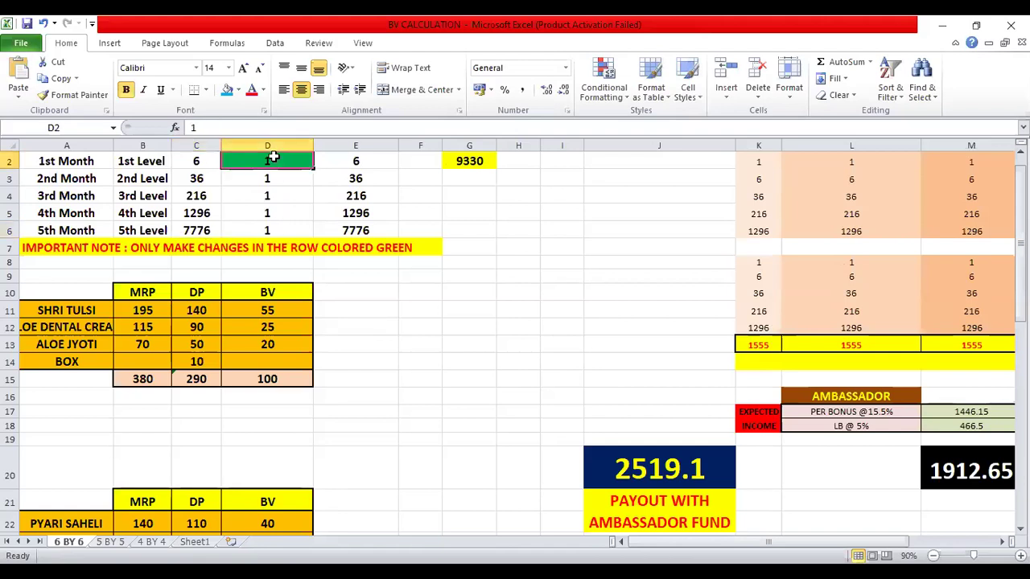
type("100")
left_click(505, 288)
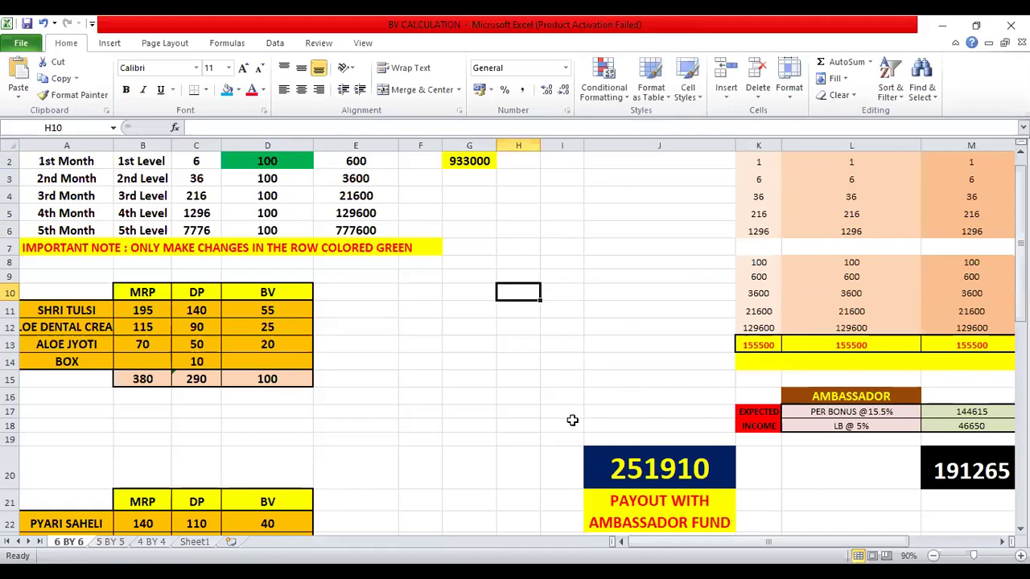
left_click_drag(572, 420, 742, 494)
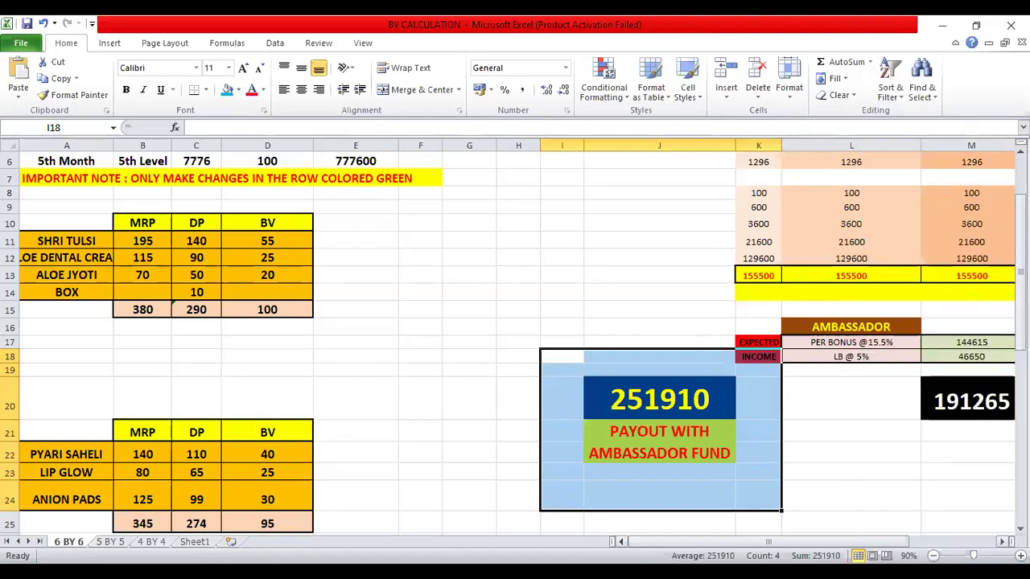
key("alt+Tab")
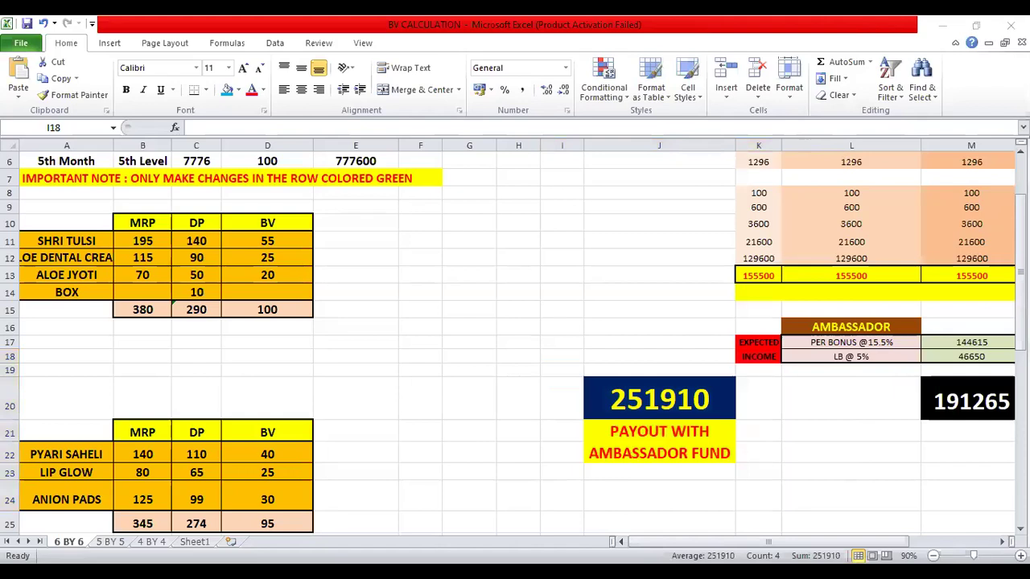